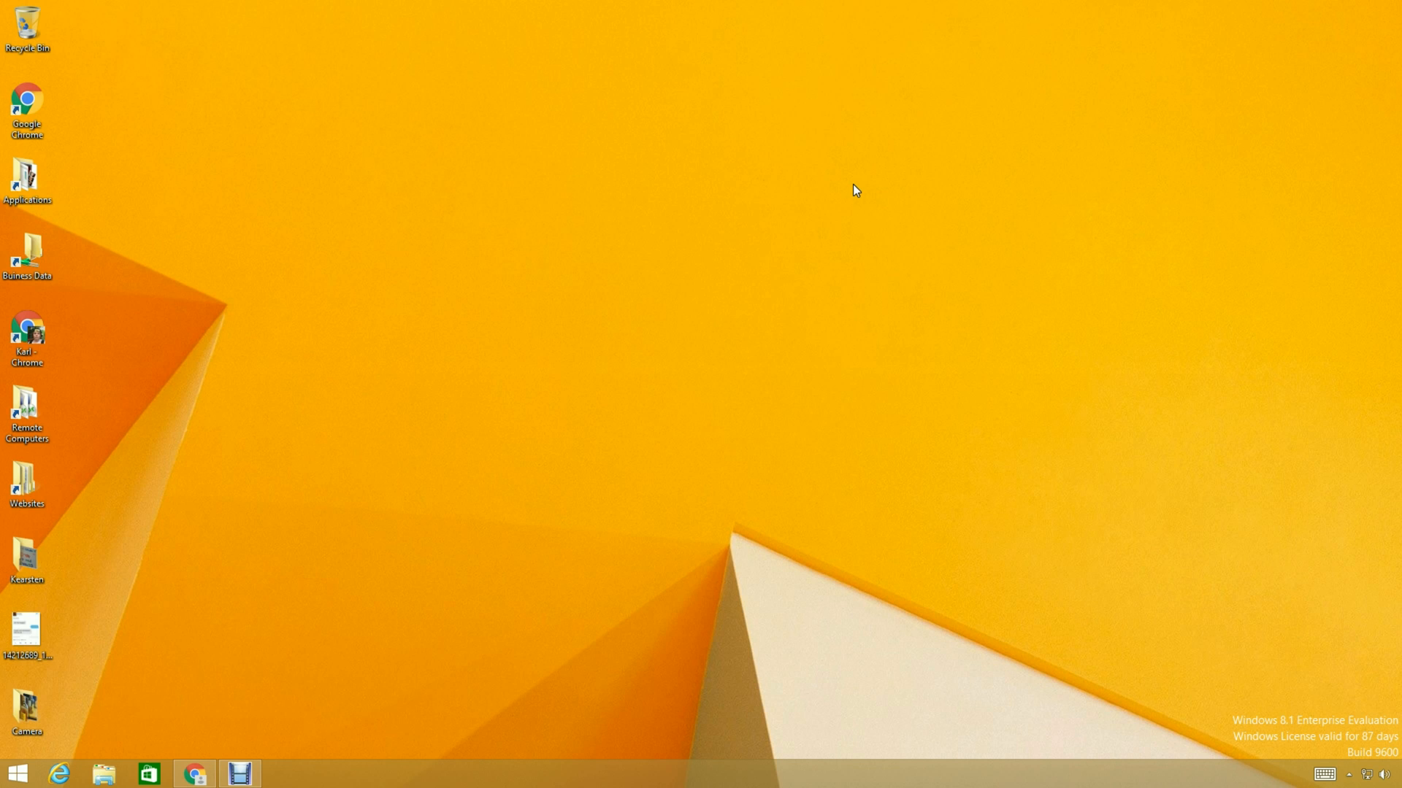
{"action": "key", "text": "super"}
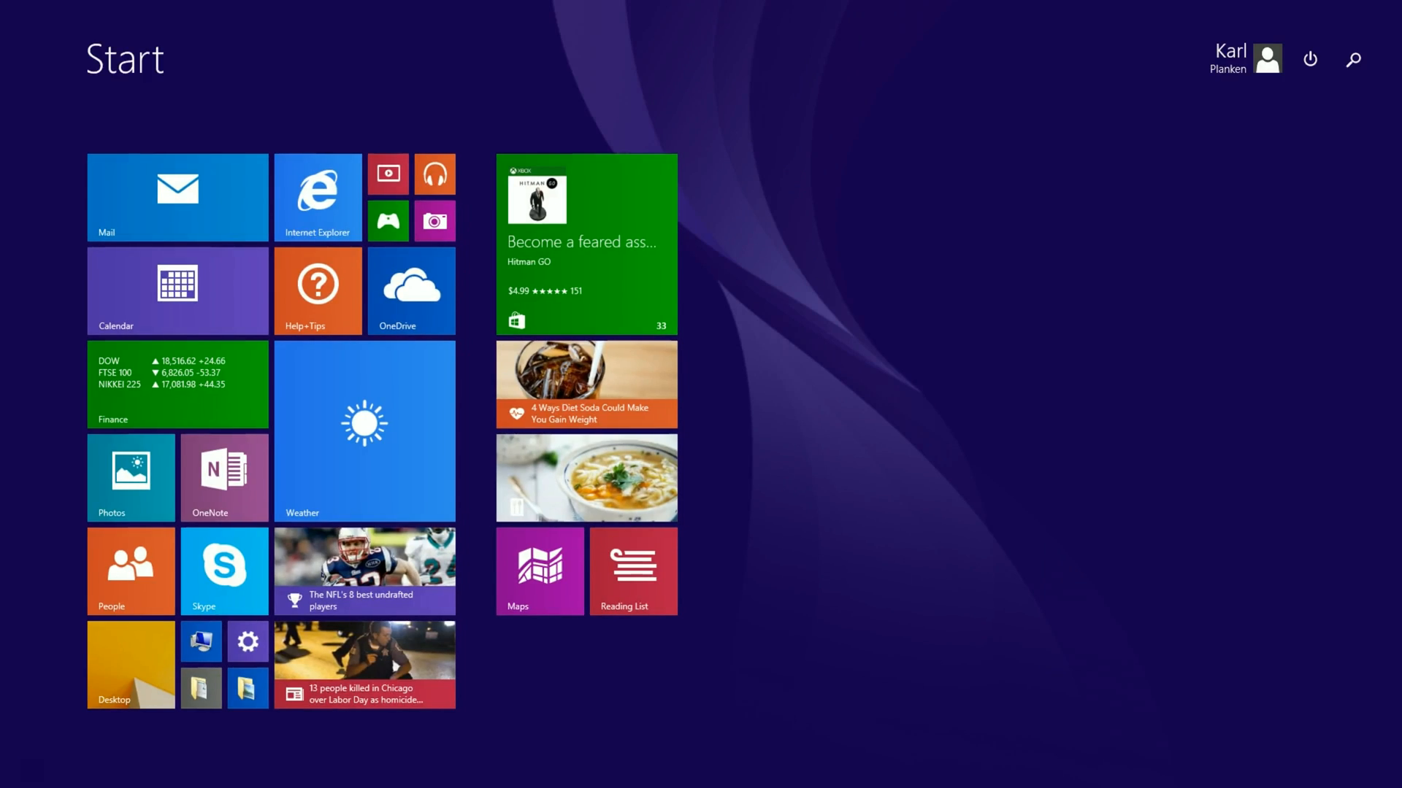
{"action": "left_click", "coordinate": [131, 665]}
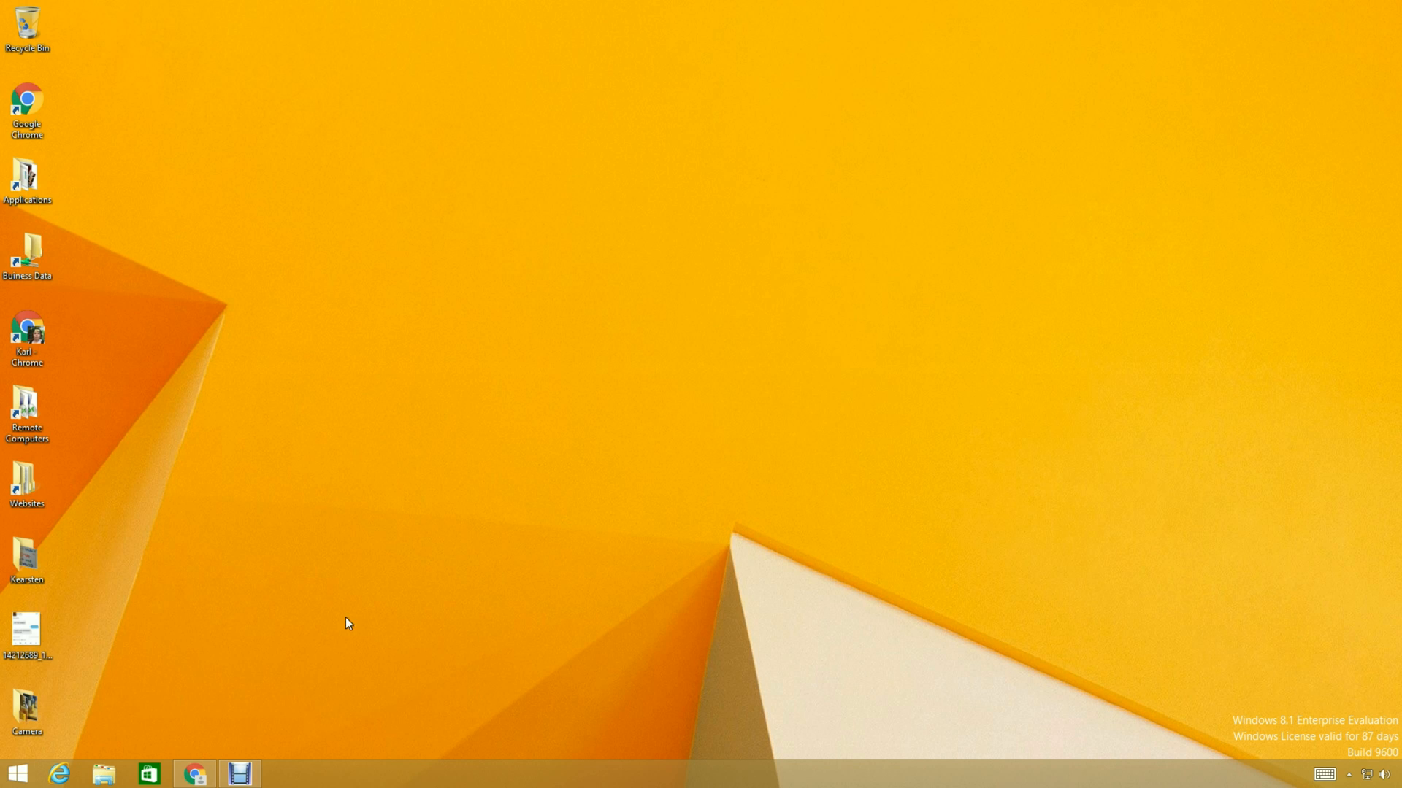
- Open a new Google Chrome window, widen it and reposition it near the centre of the desktop
{"action": "right_click", "coordinate": [194, 774]}
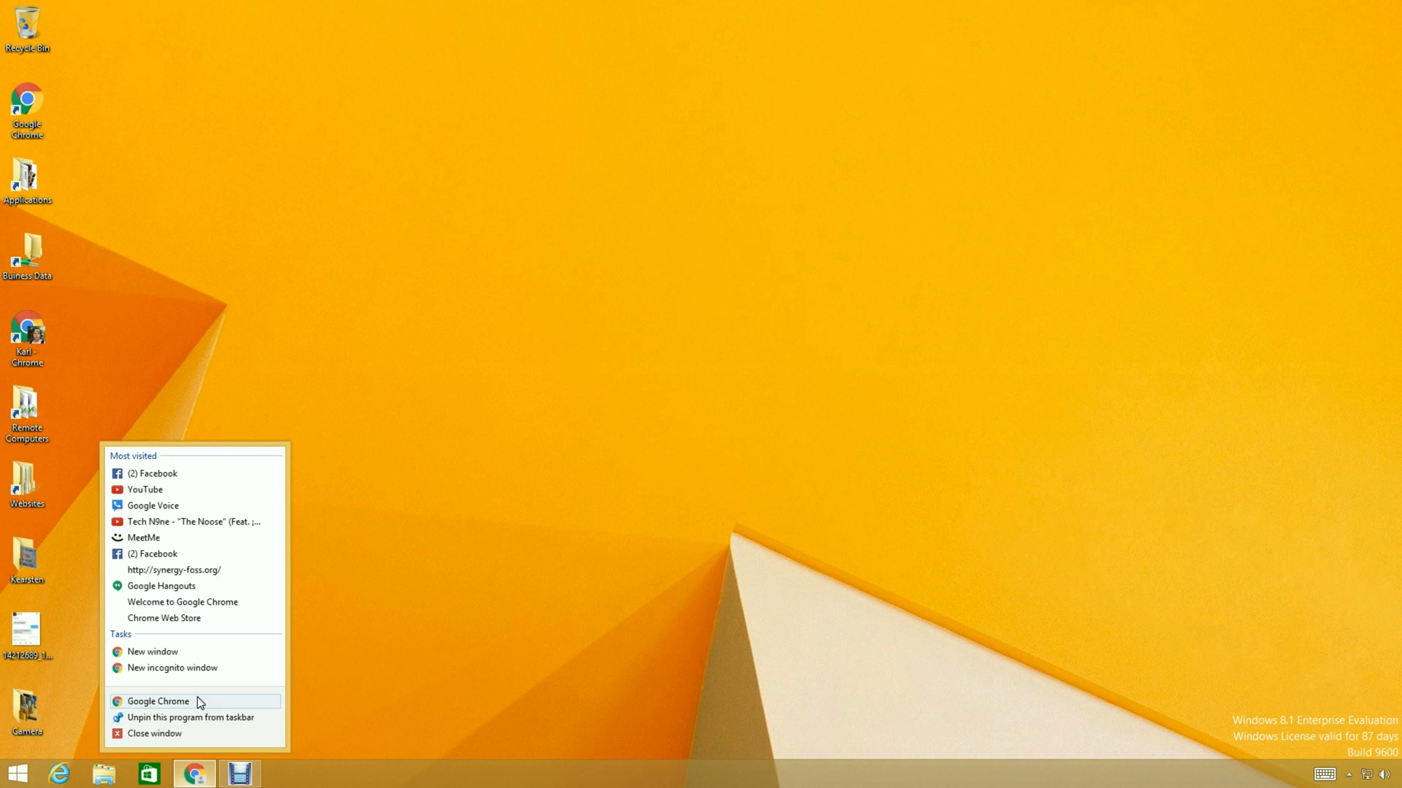
{"action": "left_click", "coordinate": [158, 701]}
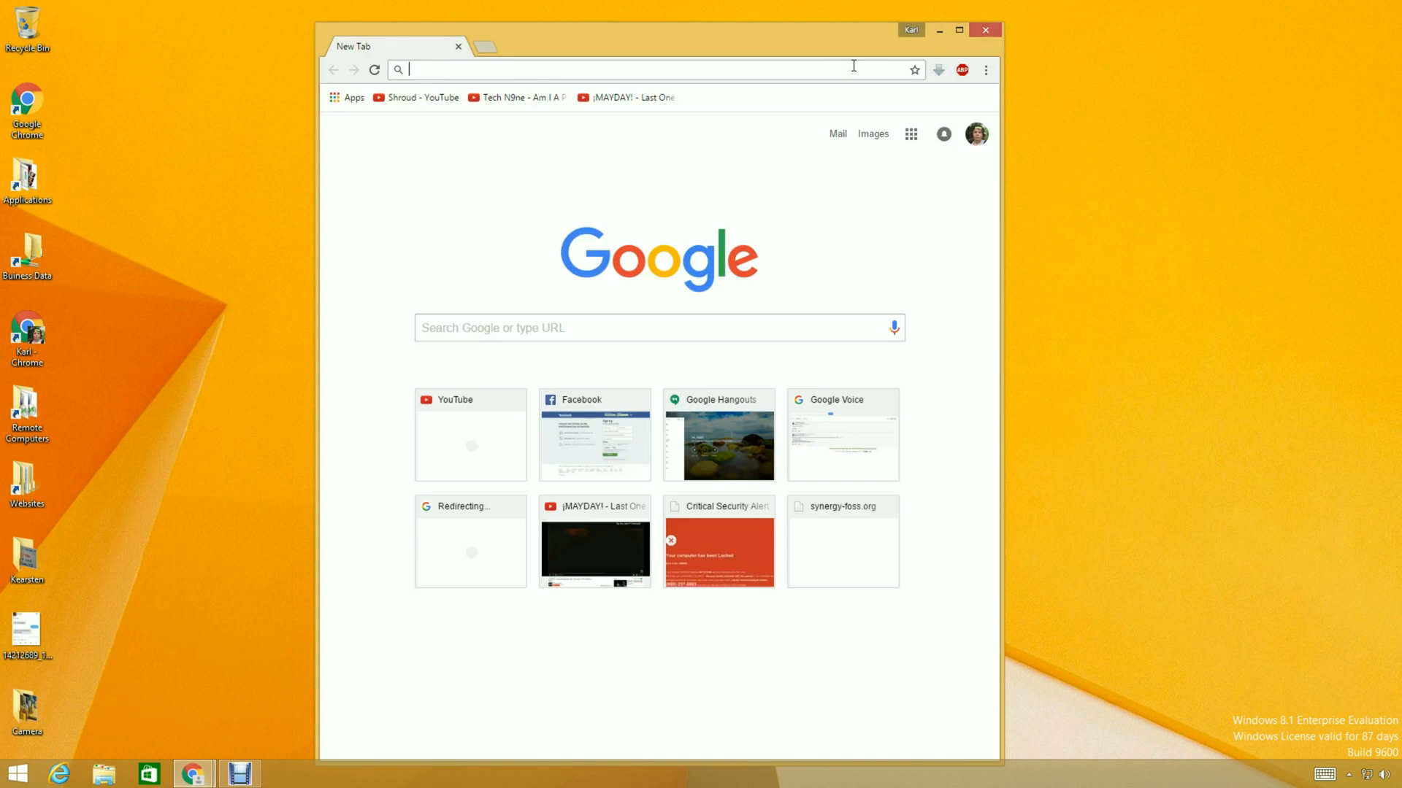
{"action": "left_click_drag", "start_coordinate": [1000, 322], "coordinate": [1380, 292]}
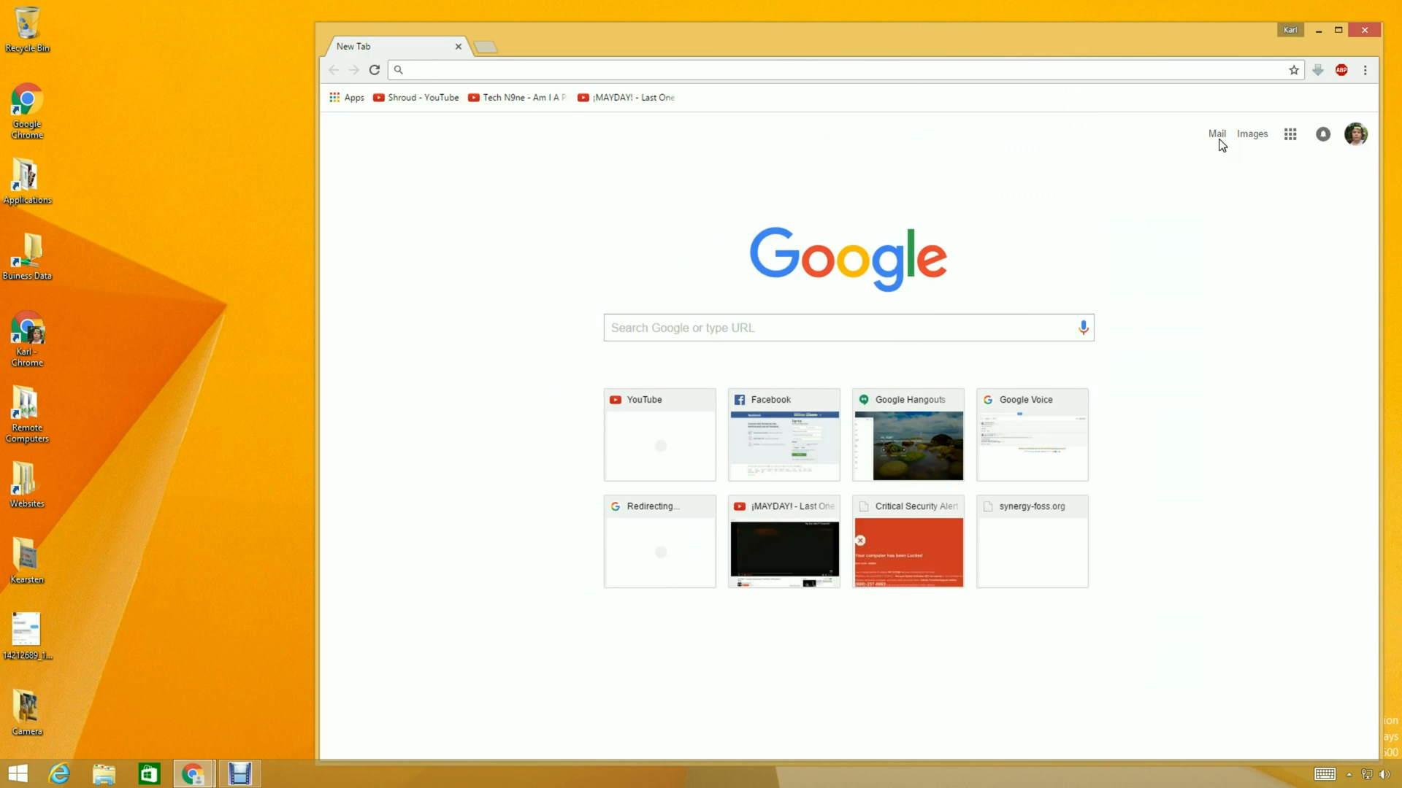
{"action": "left_click_drag", "start_coordinate": [778, 51], "coordinate": [663, 37]}
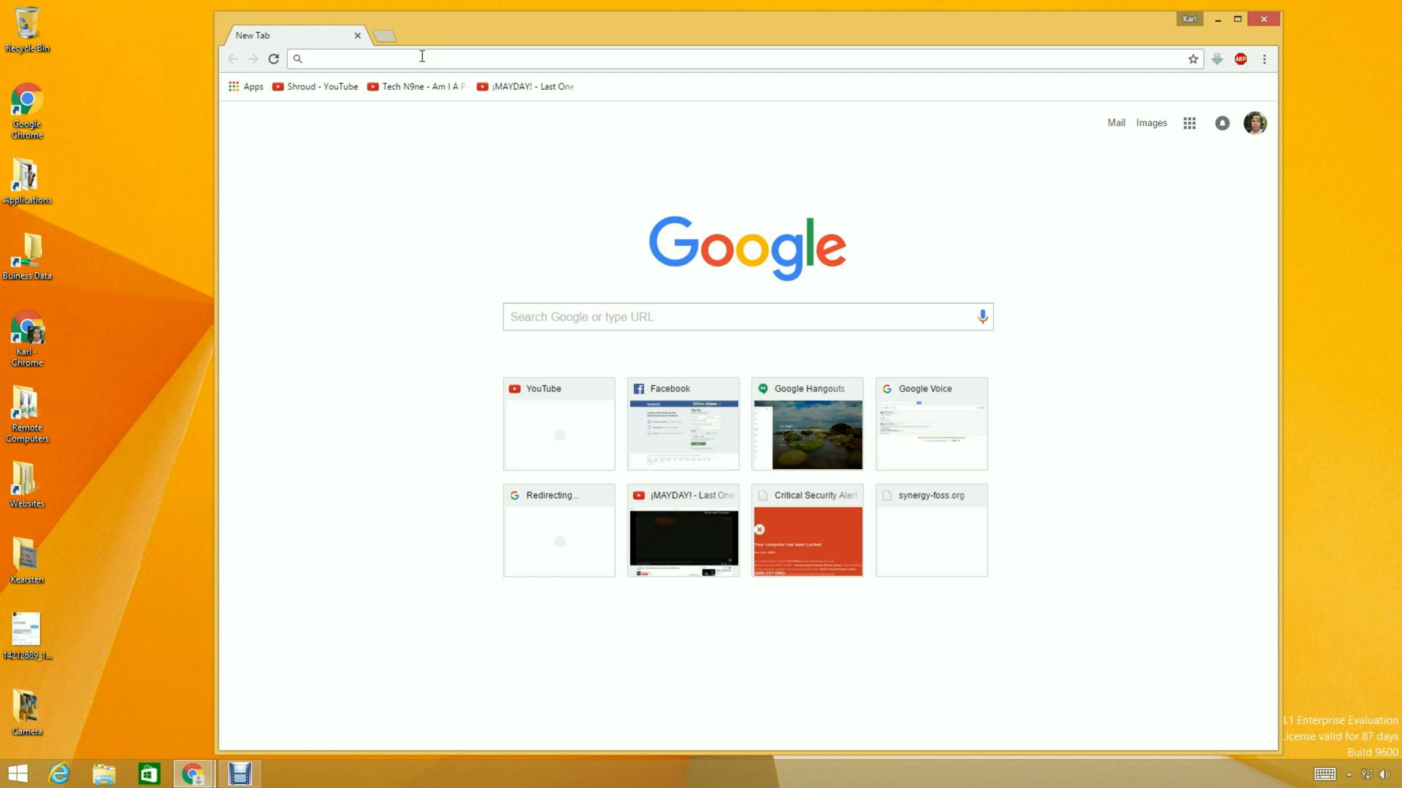
- Search Google for Pendrivelinux and open the pendrivelinux.com home page from the results
{"action": "type", "text": "Pend"}
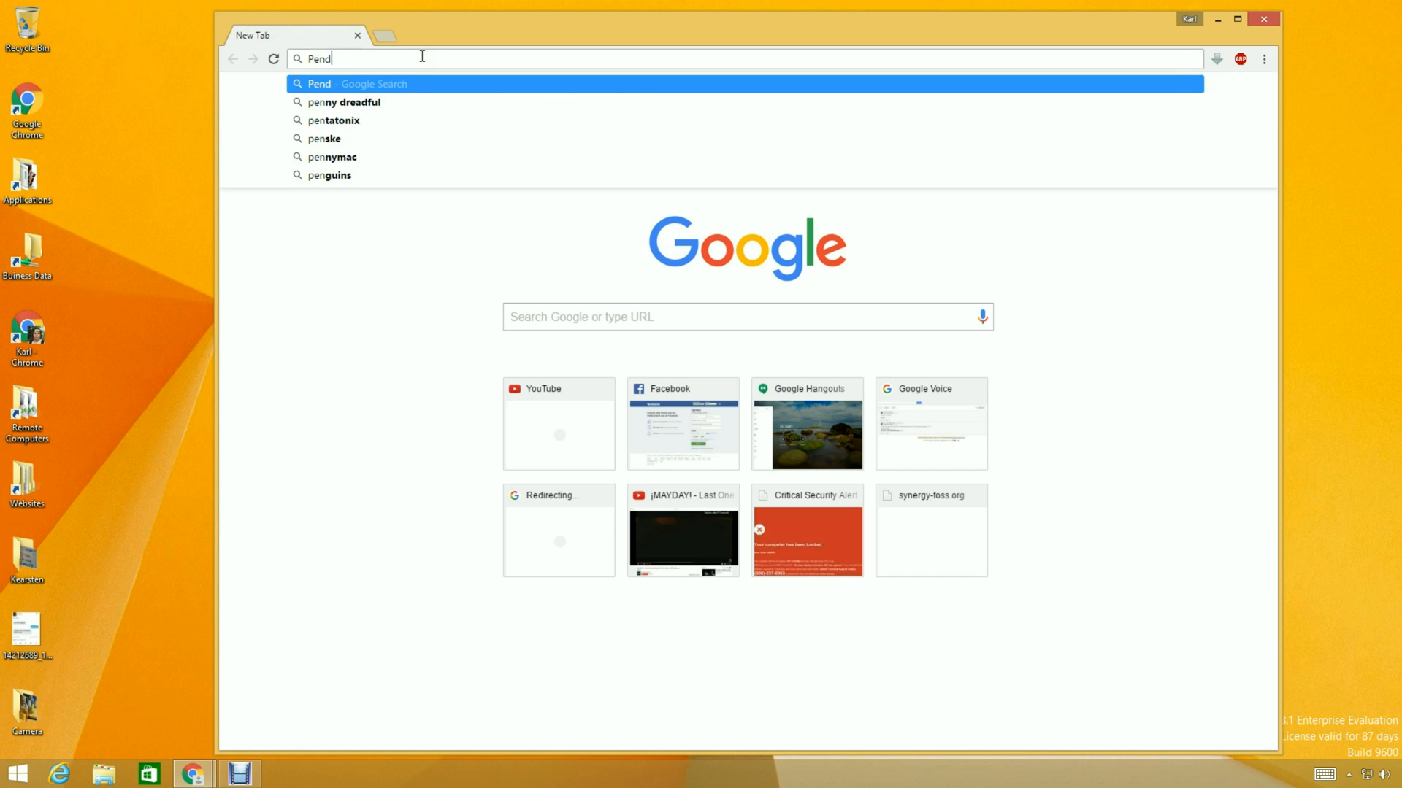
{"action": "type", "text": "rivelinux"}
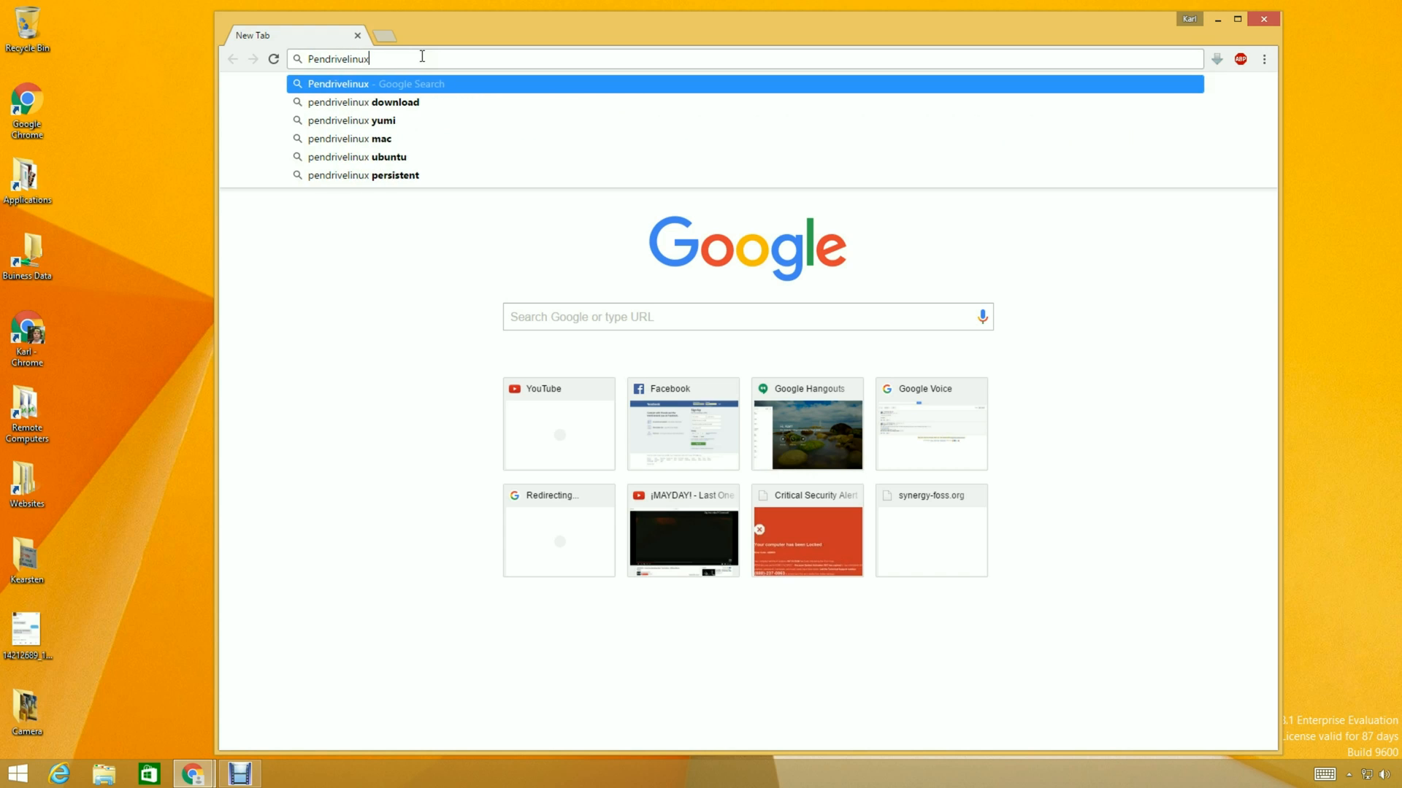
{"action": "key", "text": "Return"}
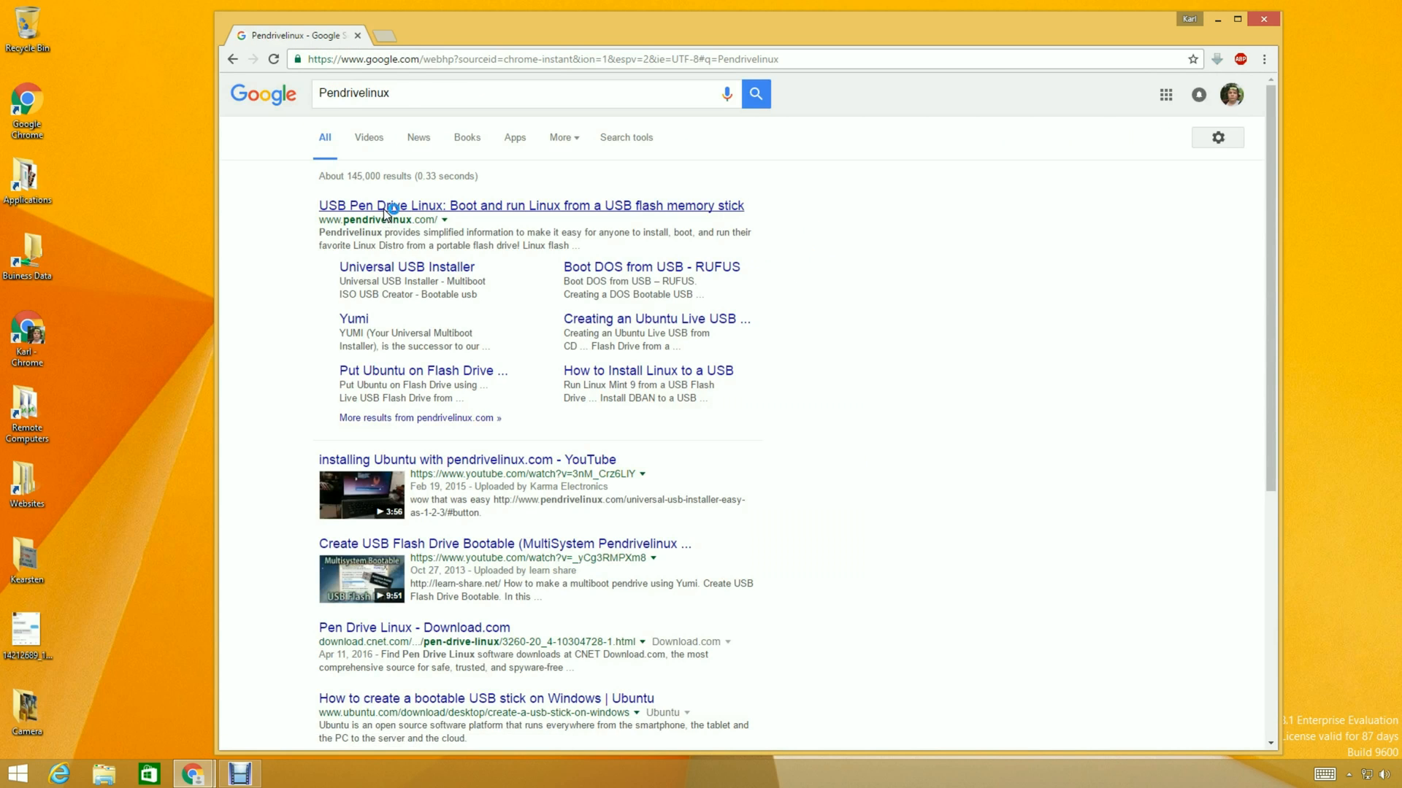
{"action": "left_click", "coordinate": [383, 208]}
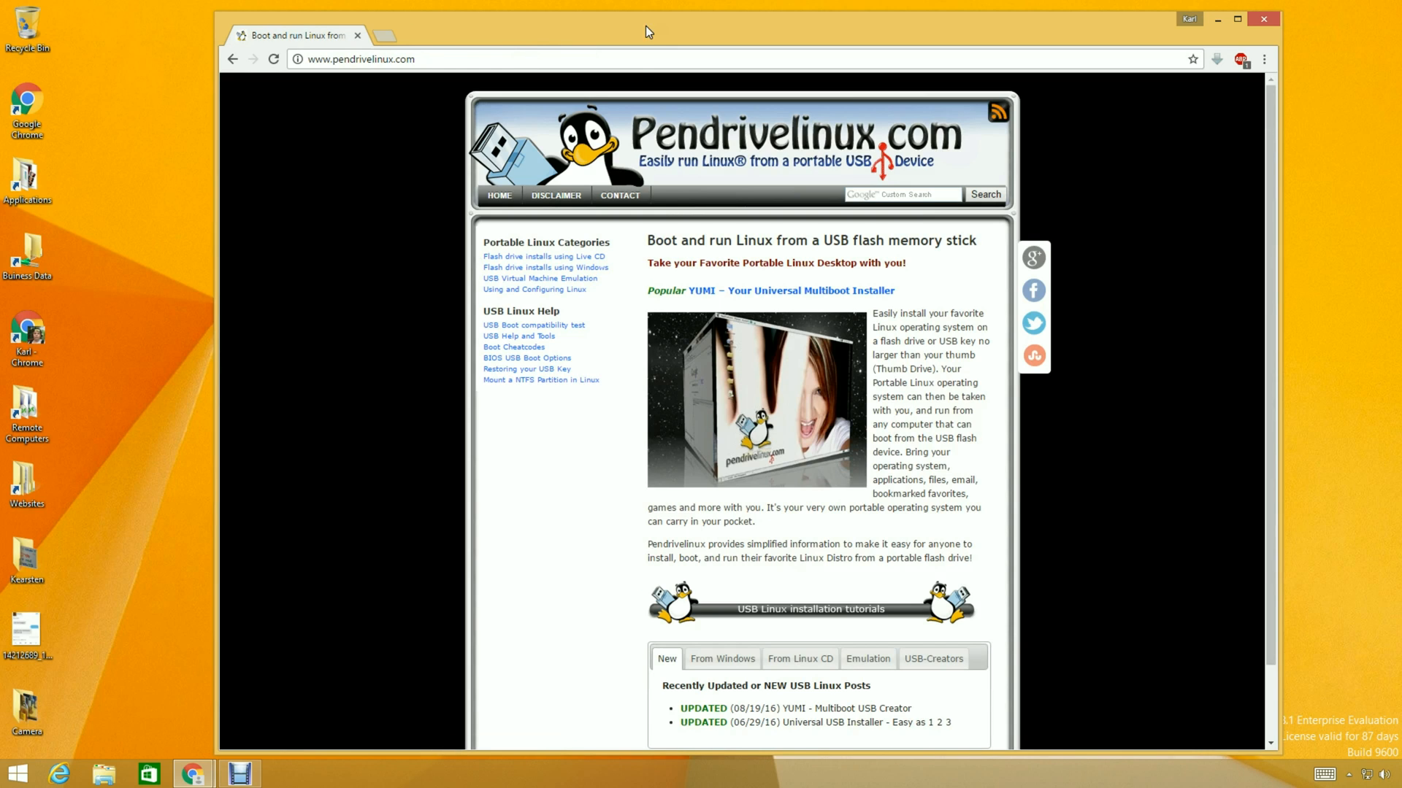
- Open the "Universal USB Installer - Easy as 1 2 3" post and look over its download section and requirements
{"action": "scroll", "coordinate": [710, 486], "scroll_direction": "down", "scroll_amount": 2}
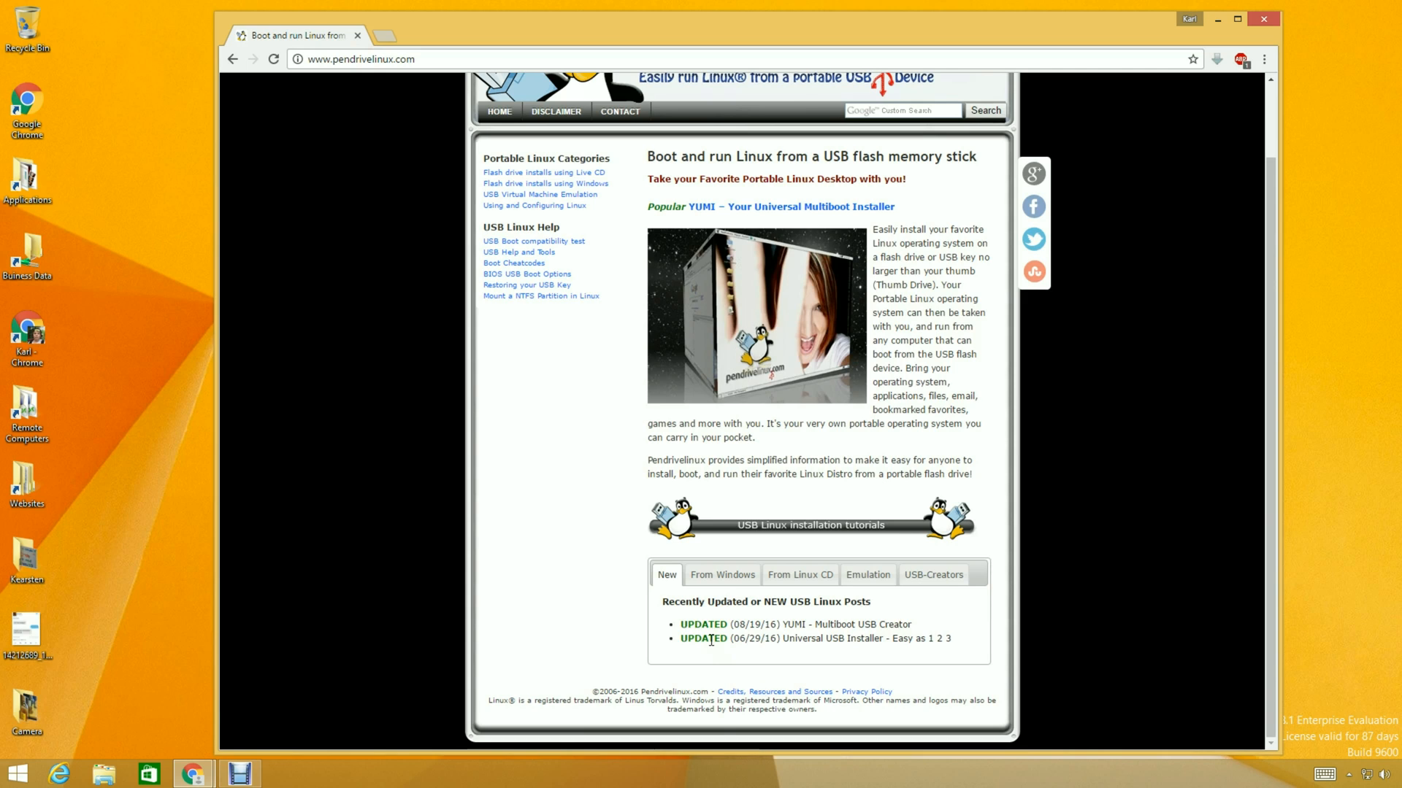
{"action": "left_click", "coordinate": [843, 639]}
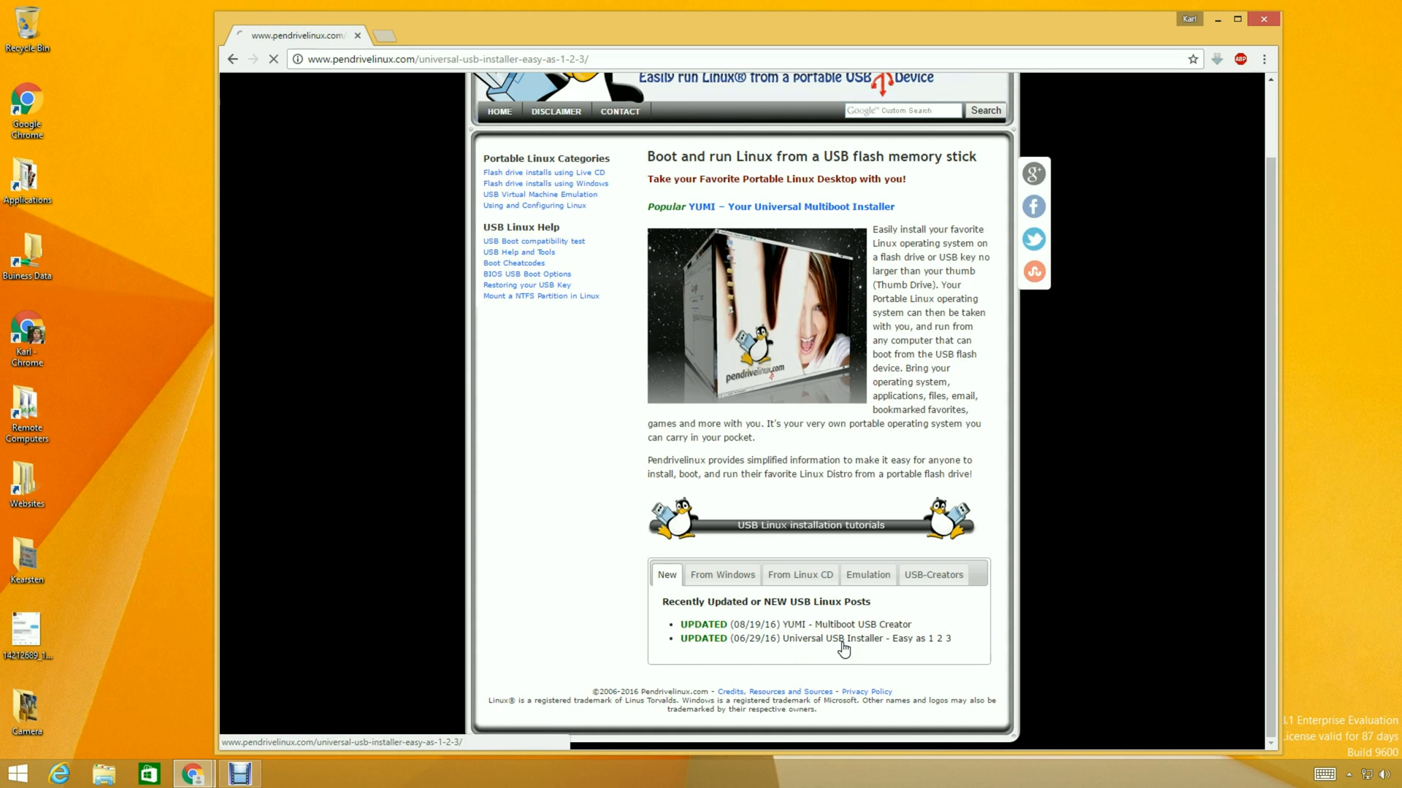
{"action": "scroll", "coordinate": [1171, 719], "scroll_direction": "down", "scroll_amount": 7}
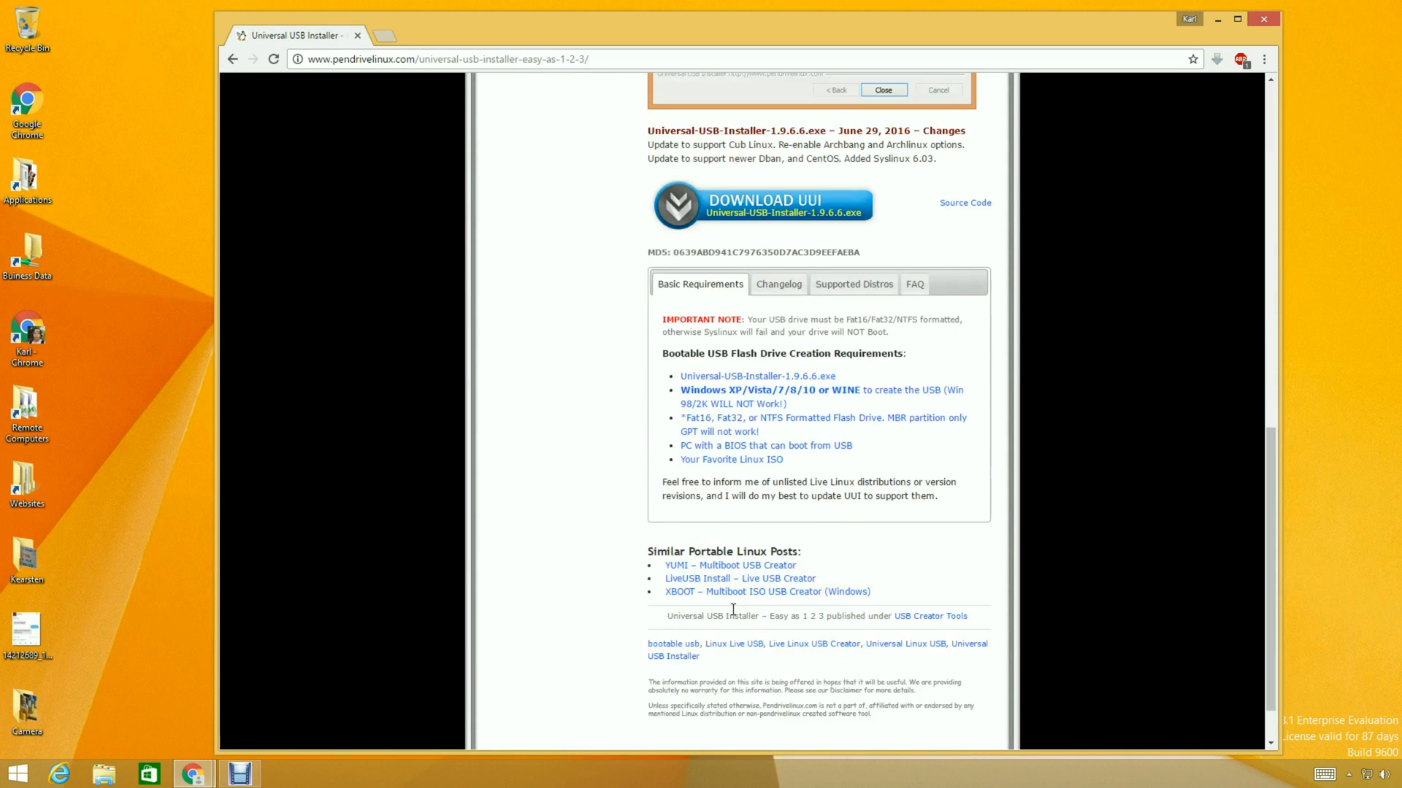
{"action": "scroll", "coordinate": [864, 549], "scroll_direction": "up", "scroll_amount": 7}
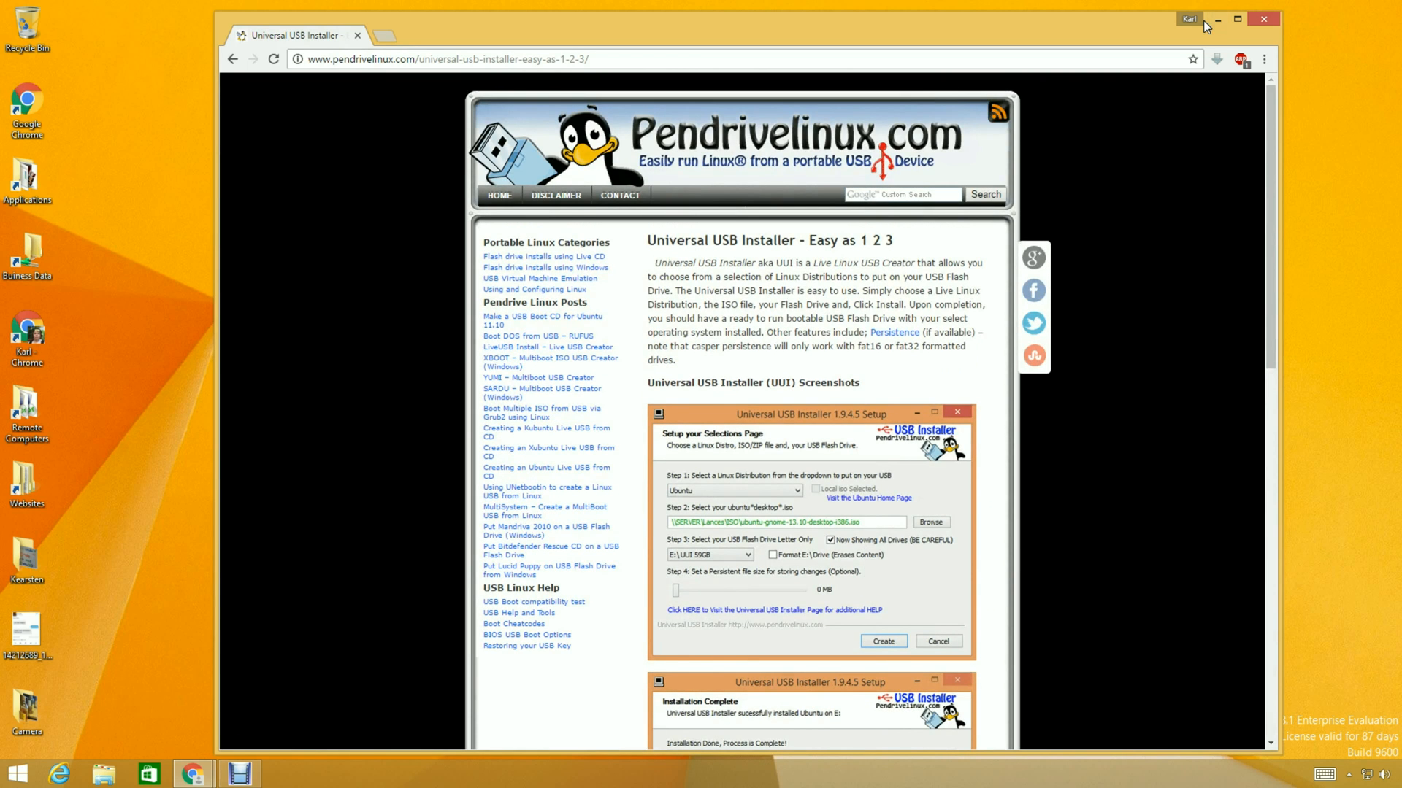
- Open the network server \\Srv01 in File Explorer
{"action": "left_click", "coordinate": [104, 774]}
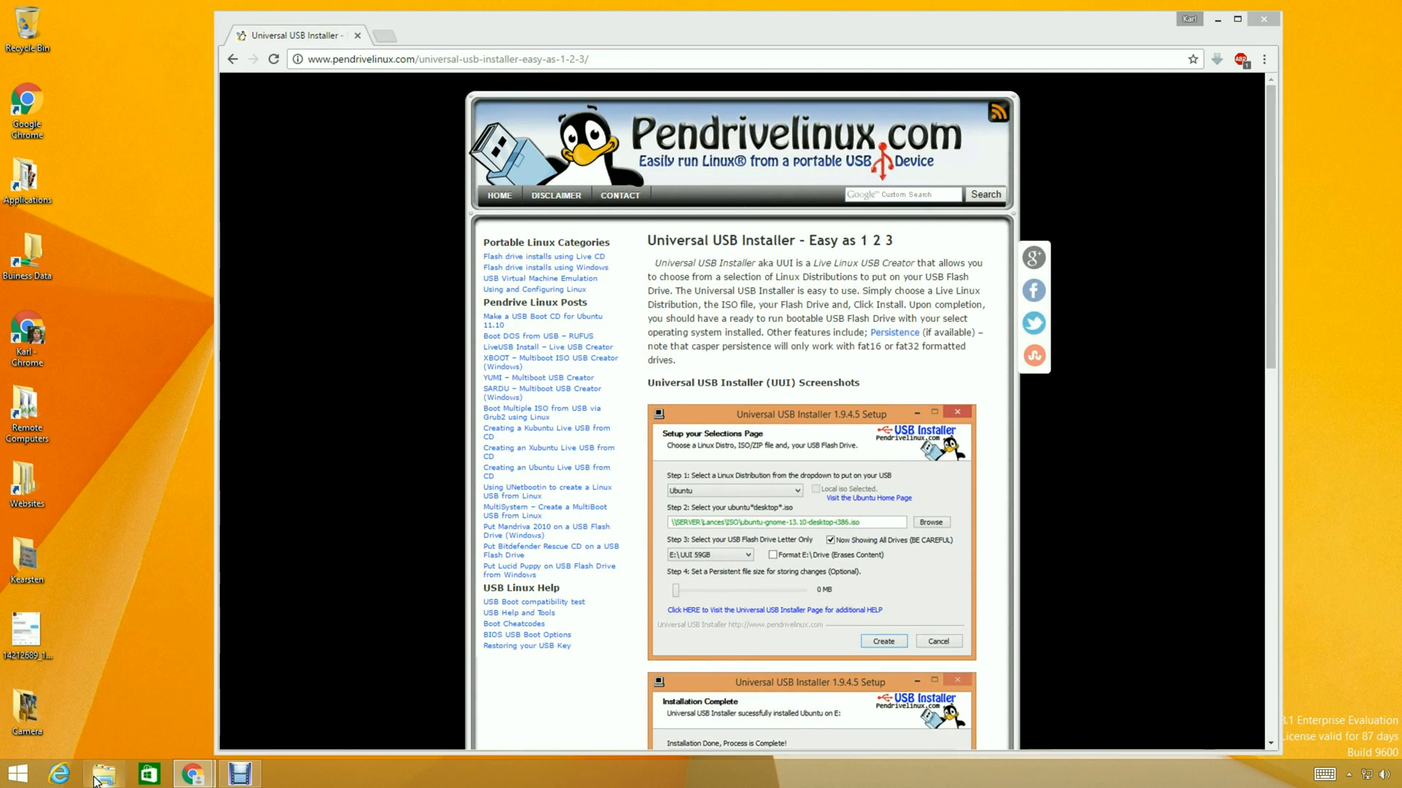
{"action": "left_click", "coordinate": [435, 73]}
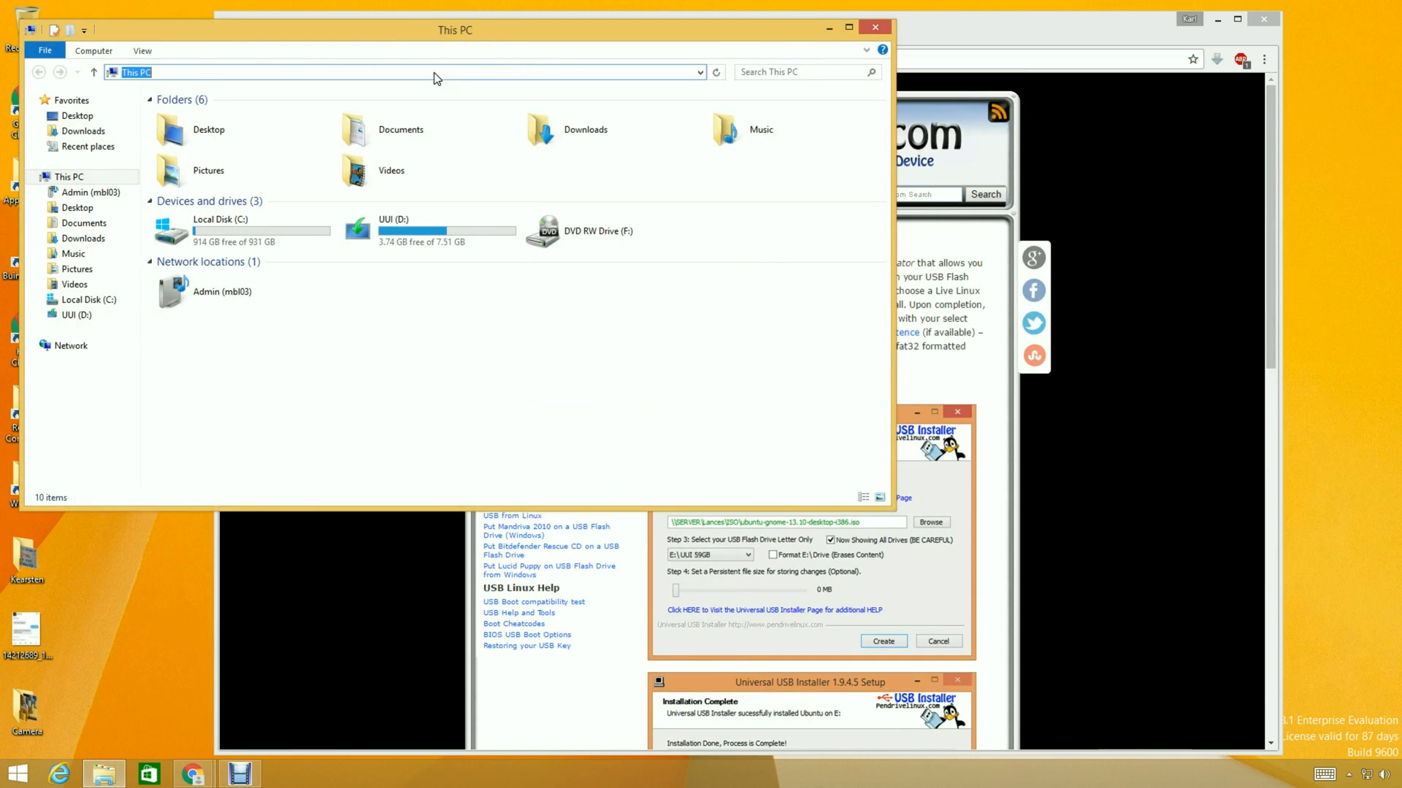
{"action": "type", "text": "\\Srv0"}
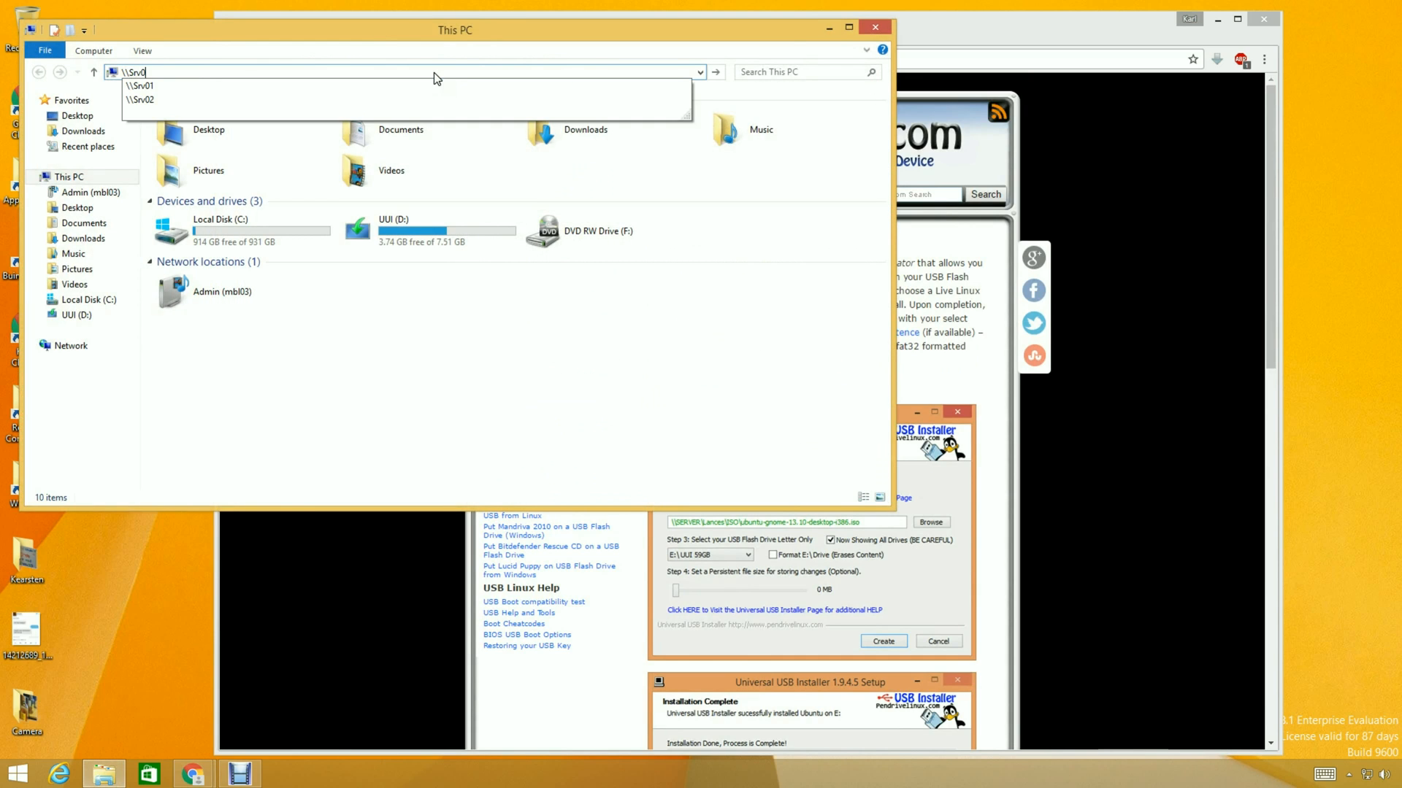
{"action": "type", "text": "1"}
{"action": "key", "text": "Return"}
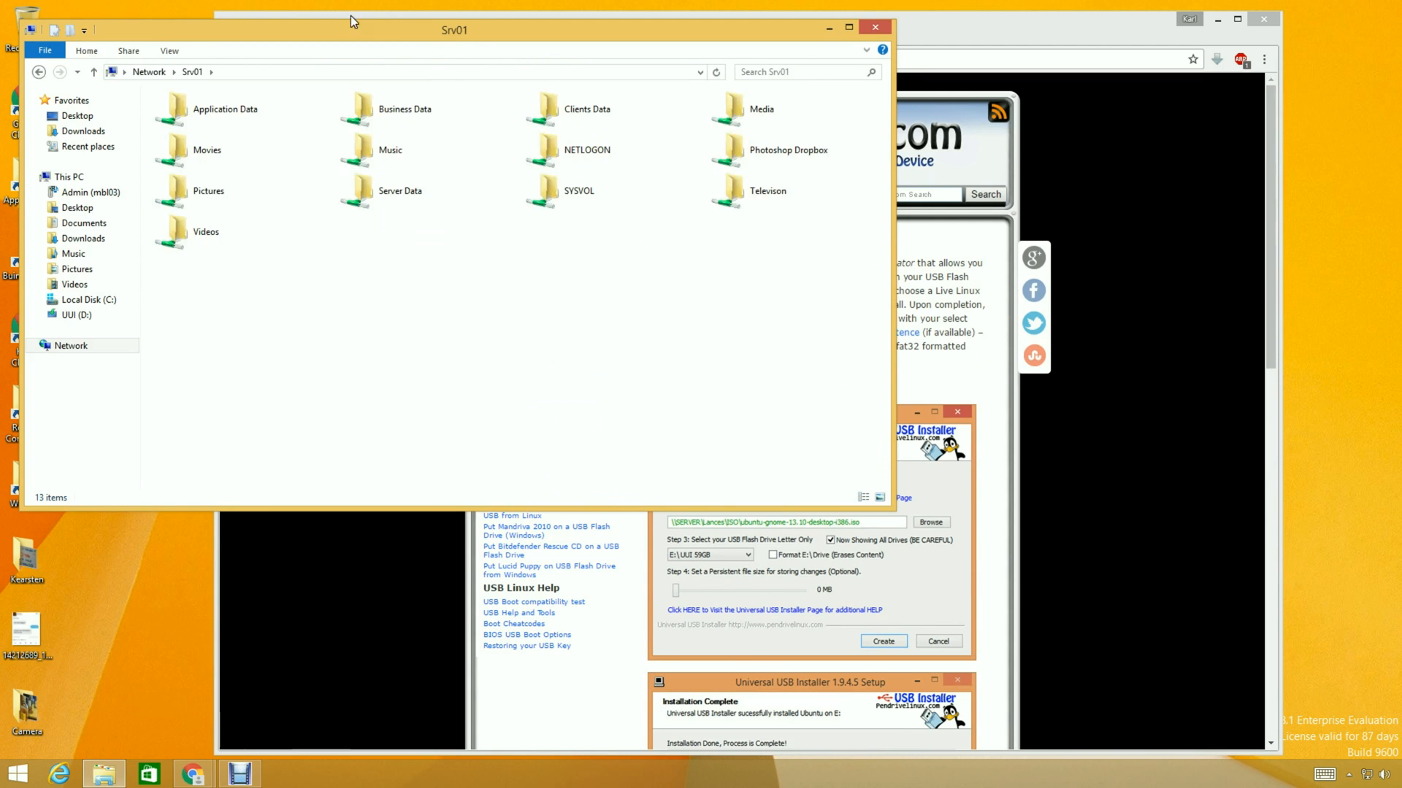
- Launch Universal-USB-Installer-1.9.6.2 from the server's Application Data > System folder
{"action": "double_click", "coordinate": [241, 103]}
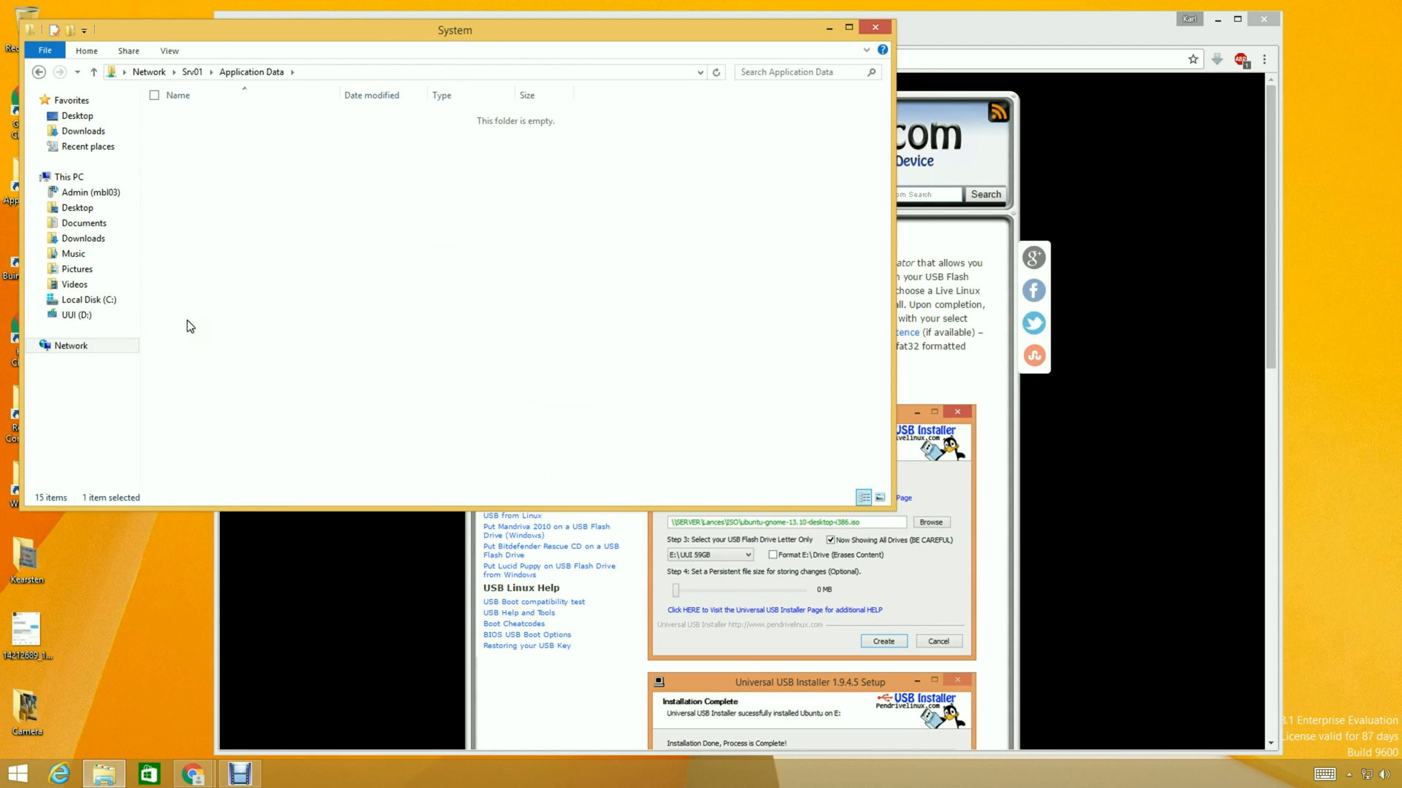
{"action": "double_click", "coordinate": [203, 316]}
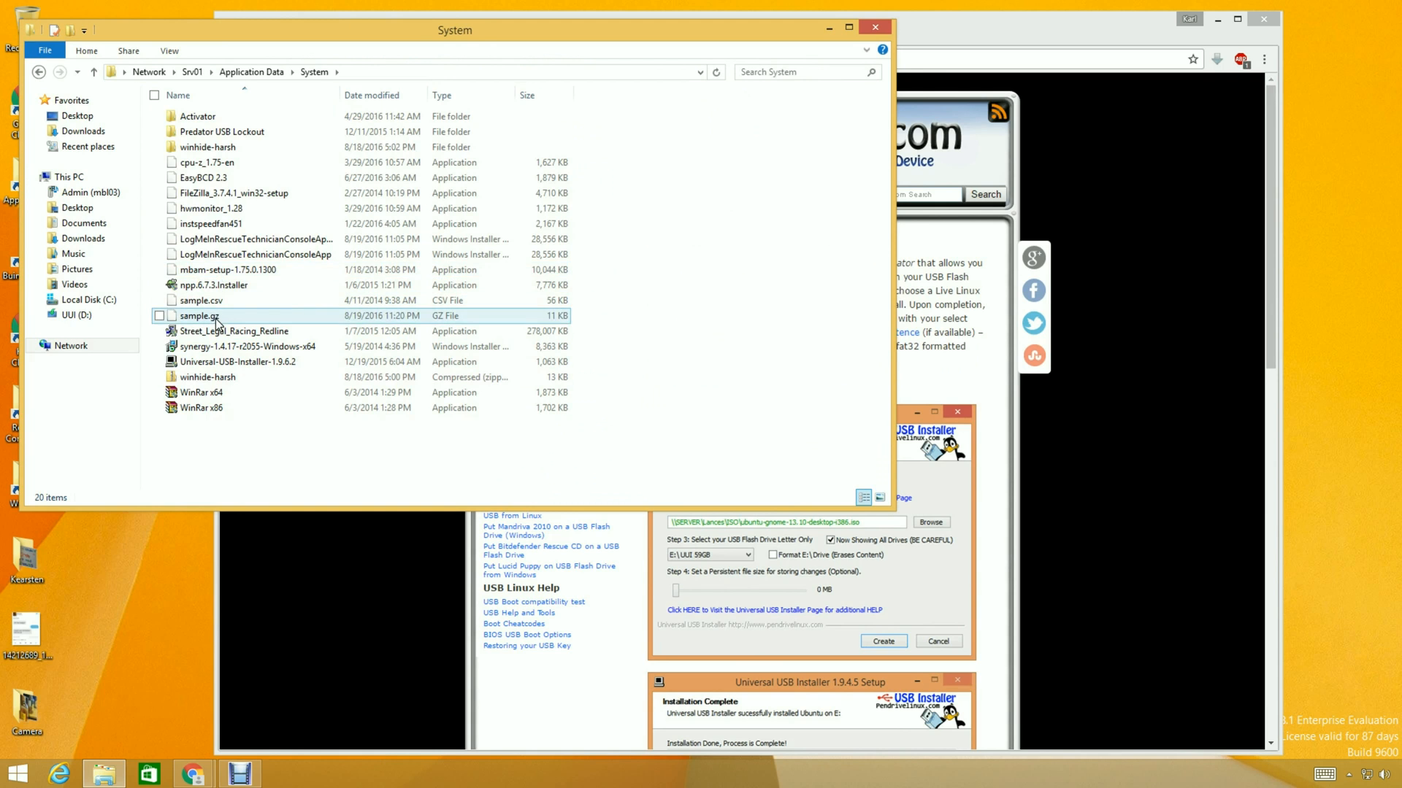
{"action": "left_click", "coordinate": [219, 362]}
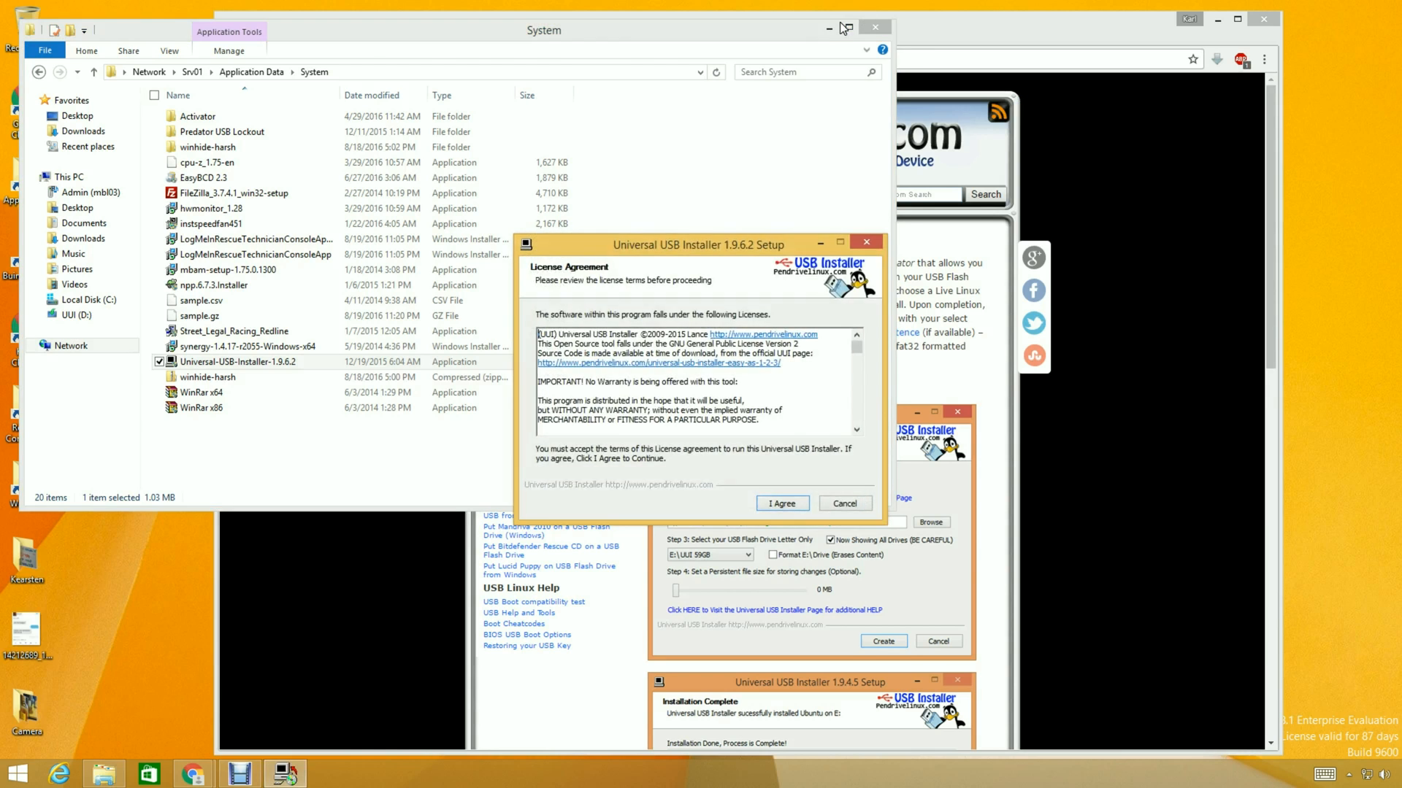
- Minimize the System folder and browser windows and accept the Universal USB Installer license agreement
{"action": "left_click", "coordinate": [828, 30]}
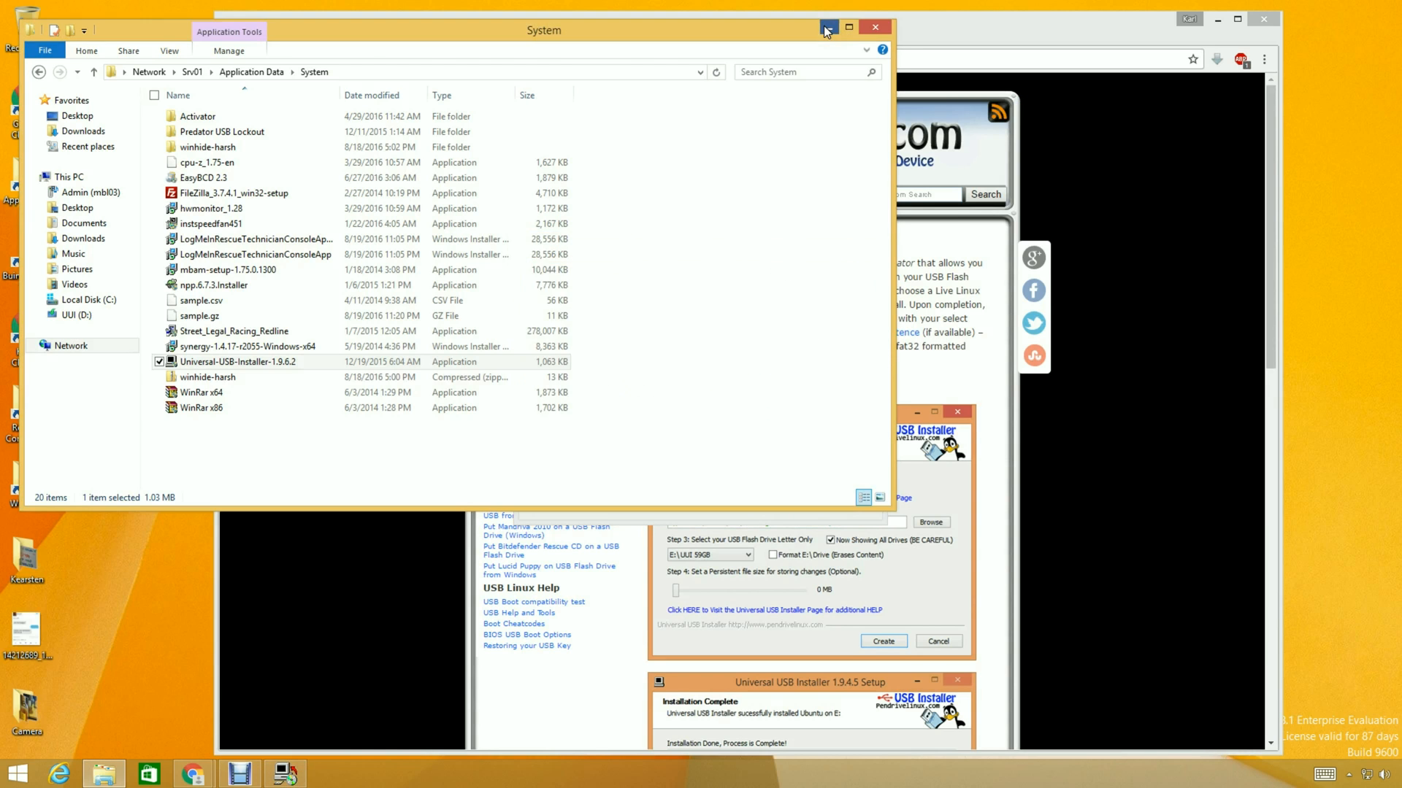
{"action": "left_click", "coordinate": [827, 31]}
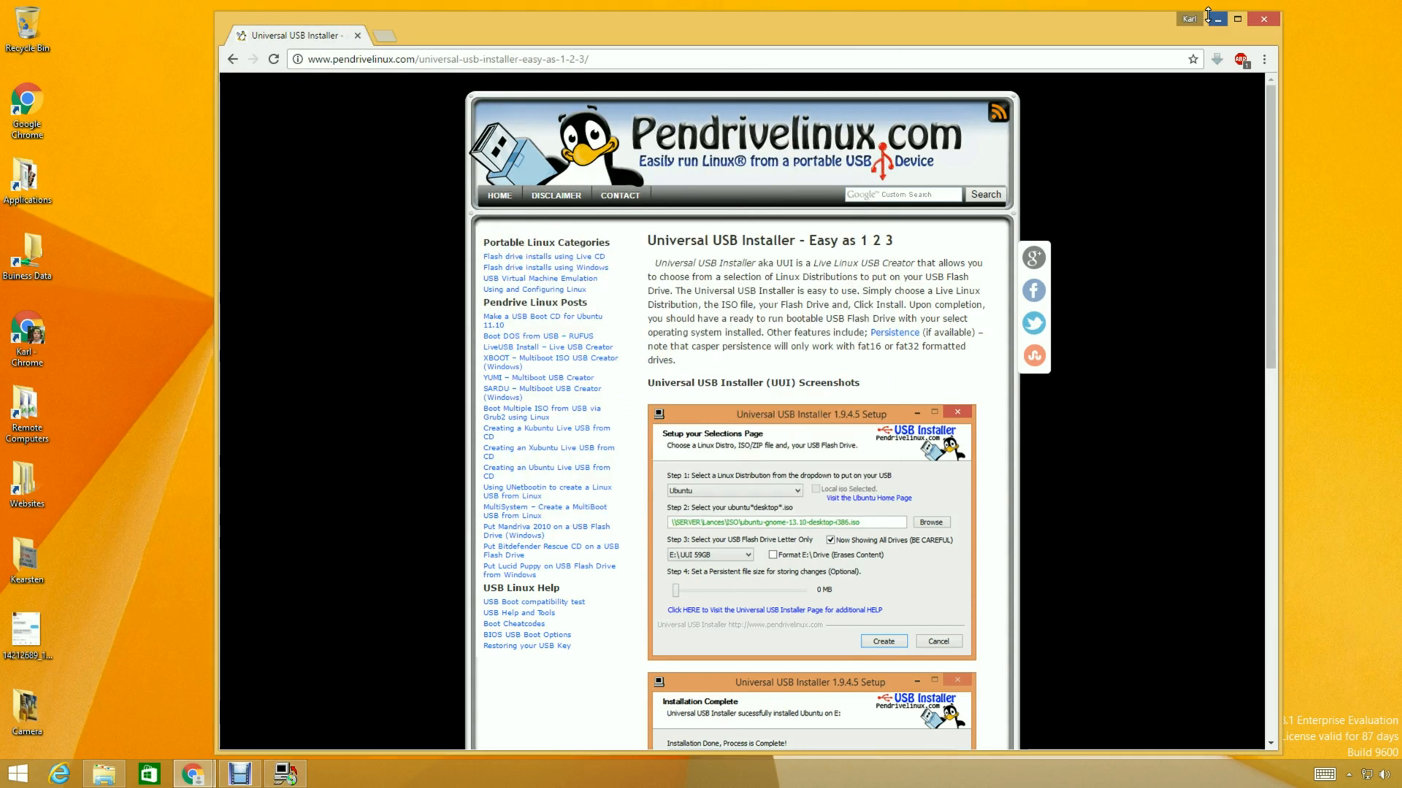
{"action": "left_click", "coordinate": [1217, 20]}
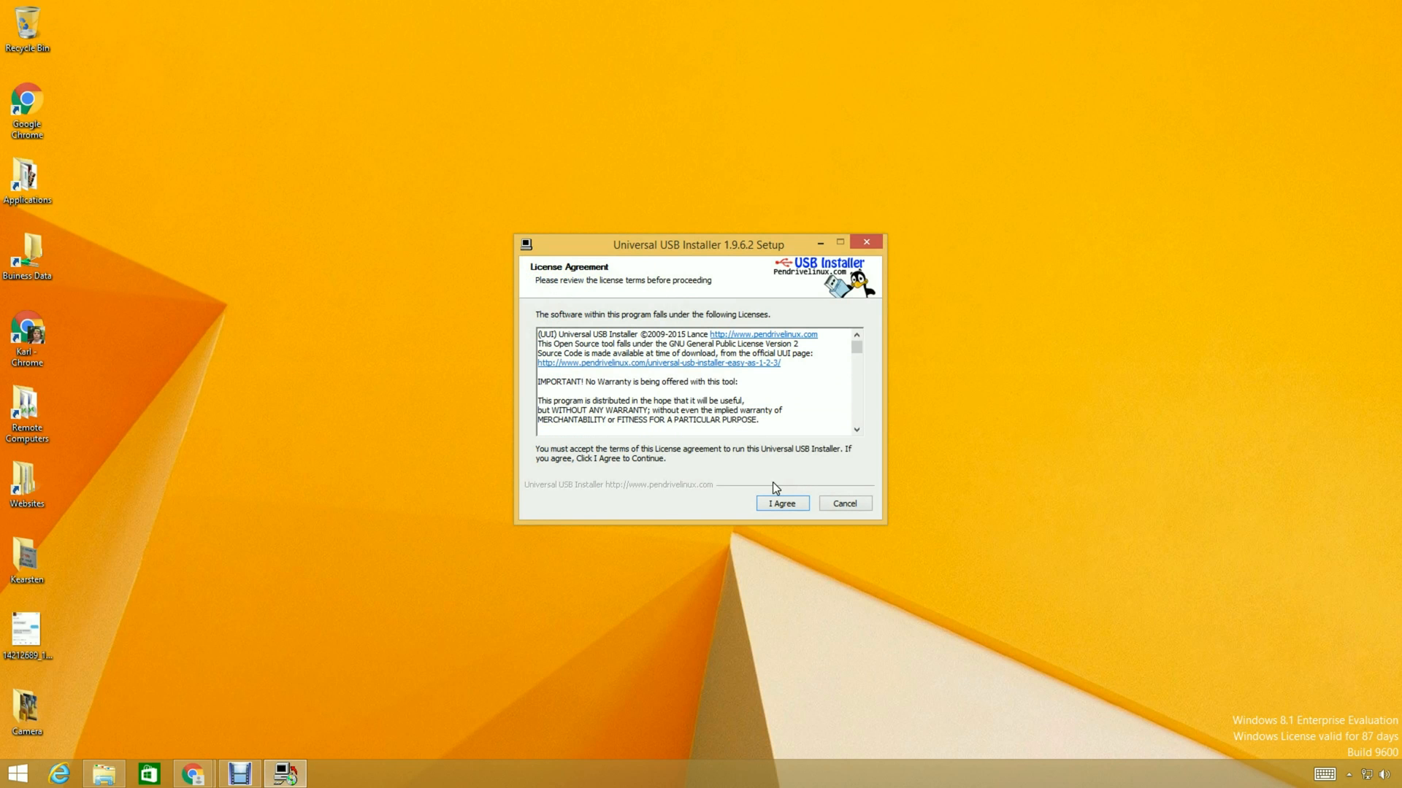
{"action": "left_click", "coordinate": [765, 507]}
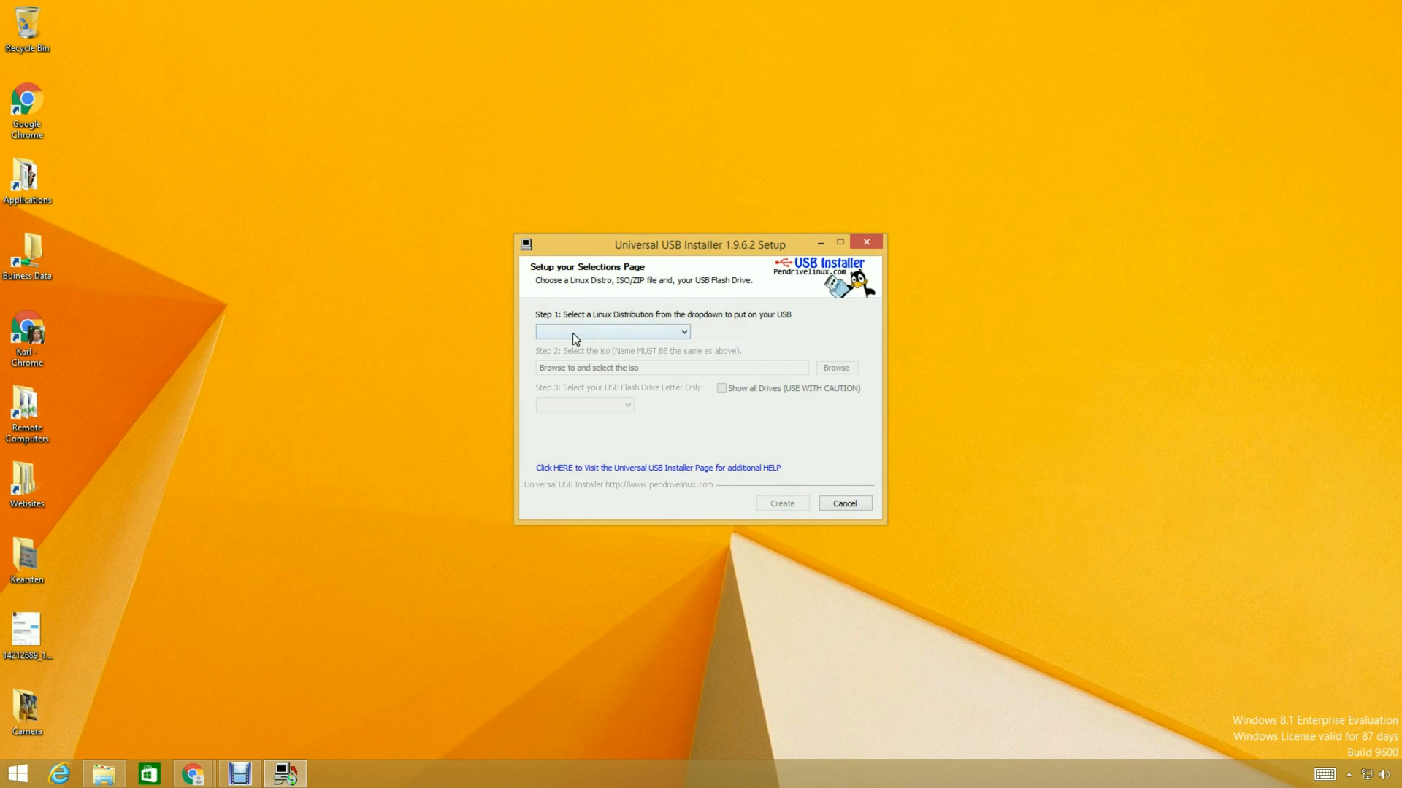
- Choose Windows 7 Installer as the distribution to put on the USB drive
{"action": "left_click", "coordinate": [573, 333]}
{"action": "left_click_drag", "start_coordinate": [686, 376], "coordinate": [720, 645]}
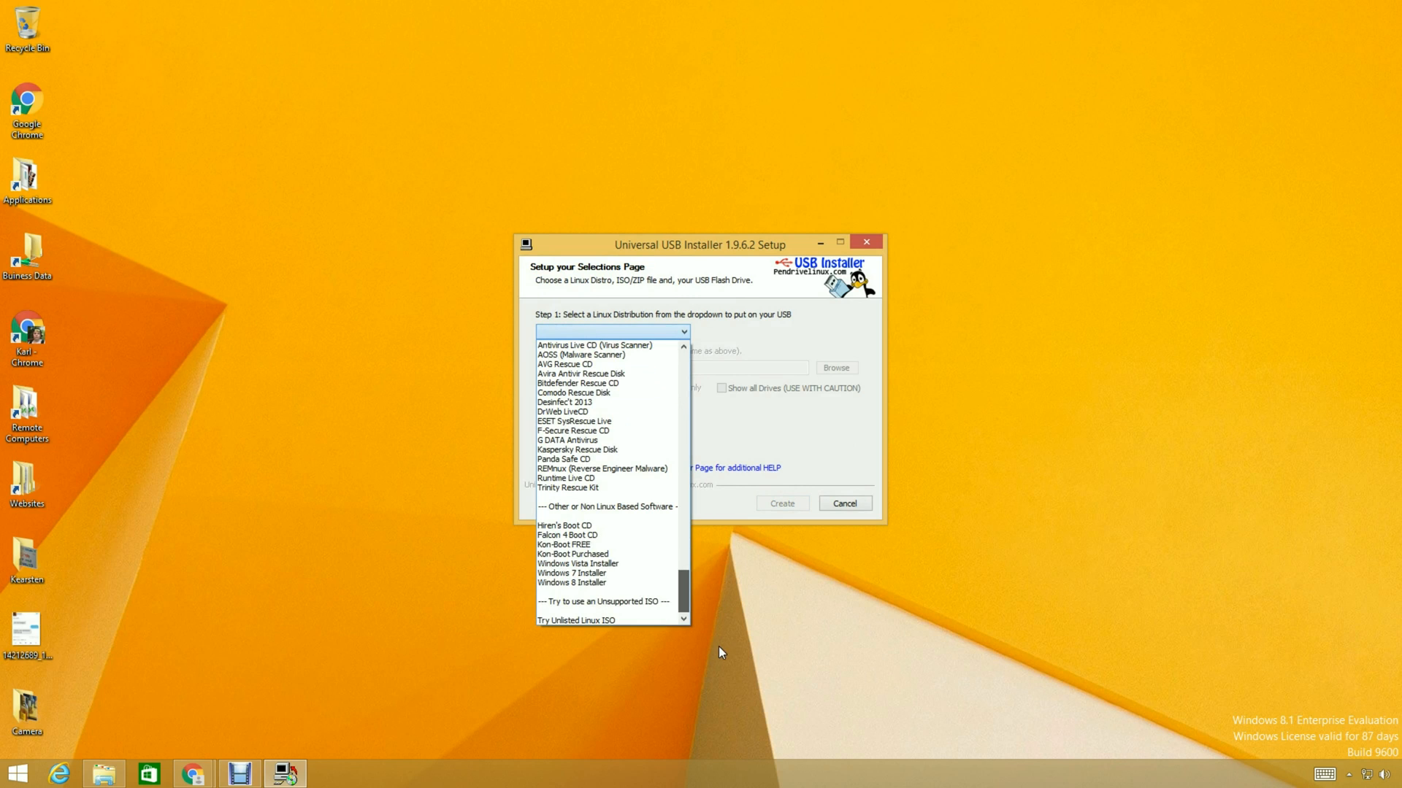
{"action": "left_click", "coordinate": [584, 573]}
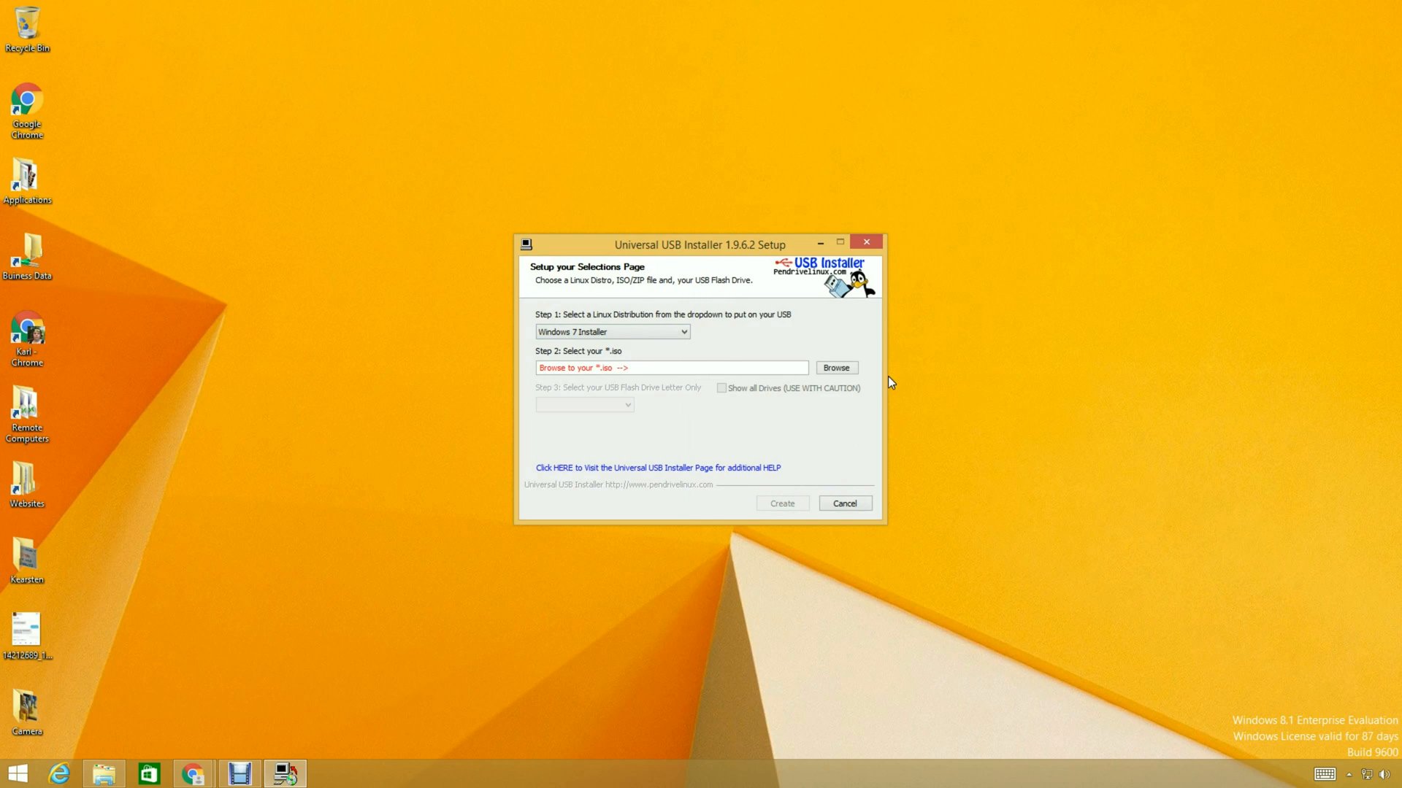
- Start browsing for the ISO file and look through the Downloads folder and the drives under This PC
{"action": "left_click", "coordinate": [834, 370]}
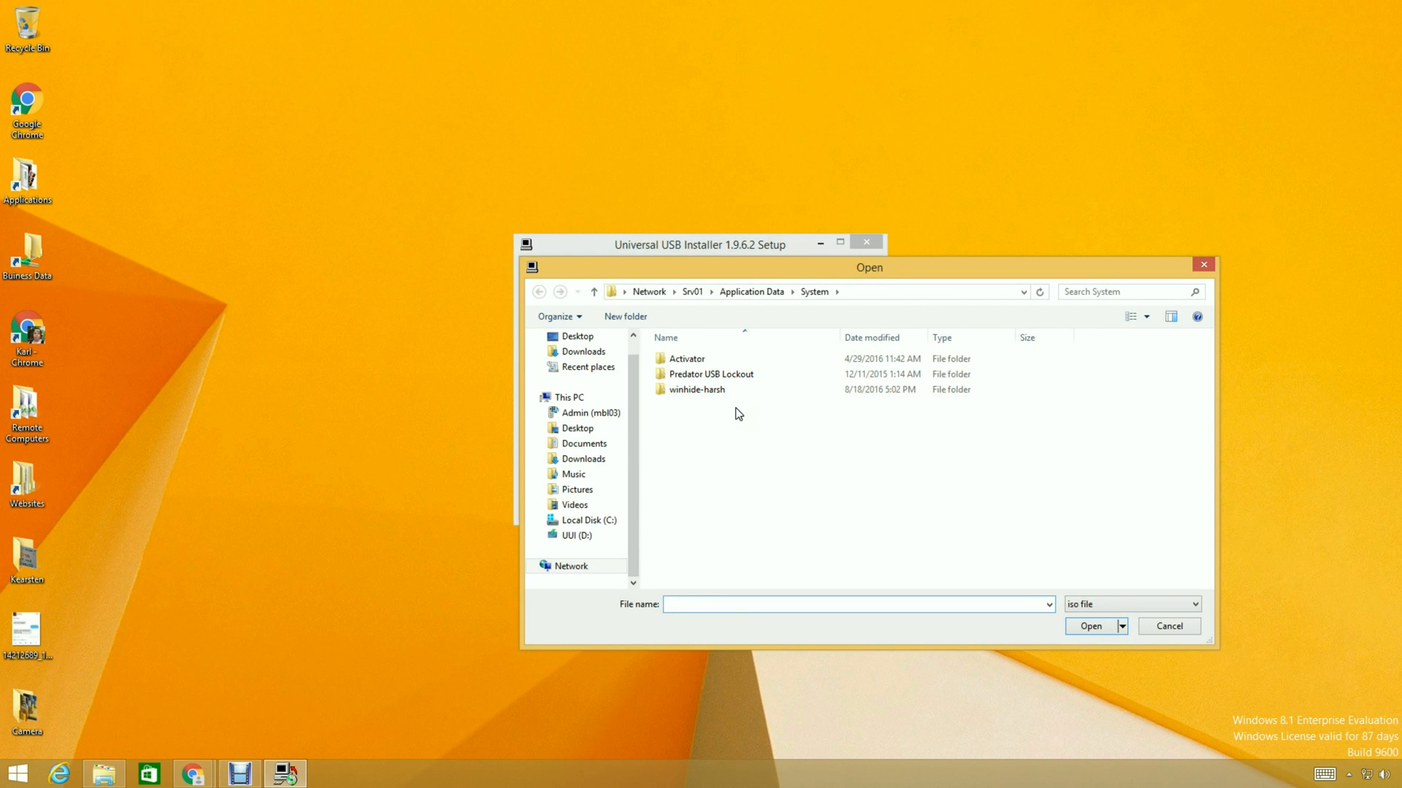
{"action": "left_click", "coordinate": [598, 353]}
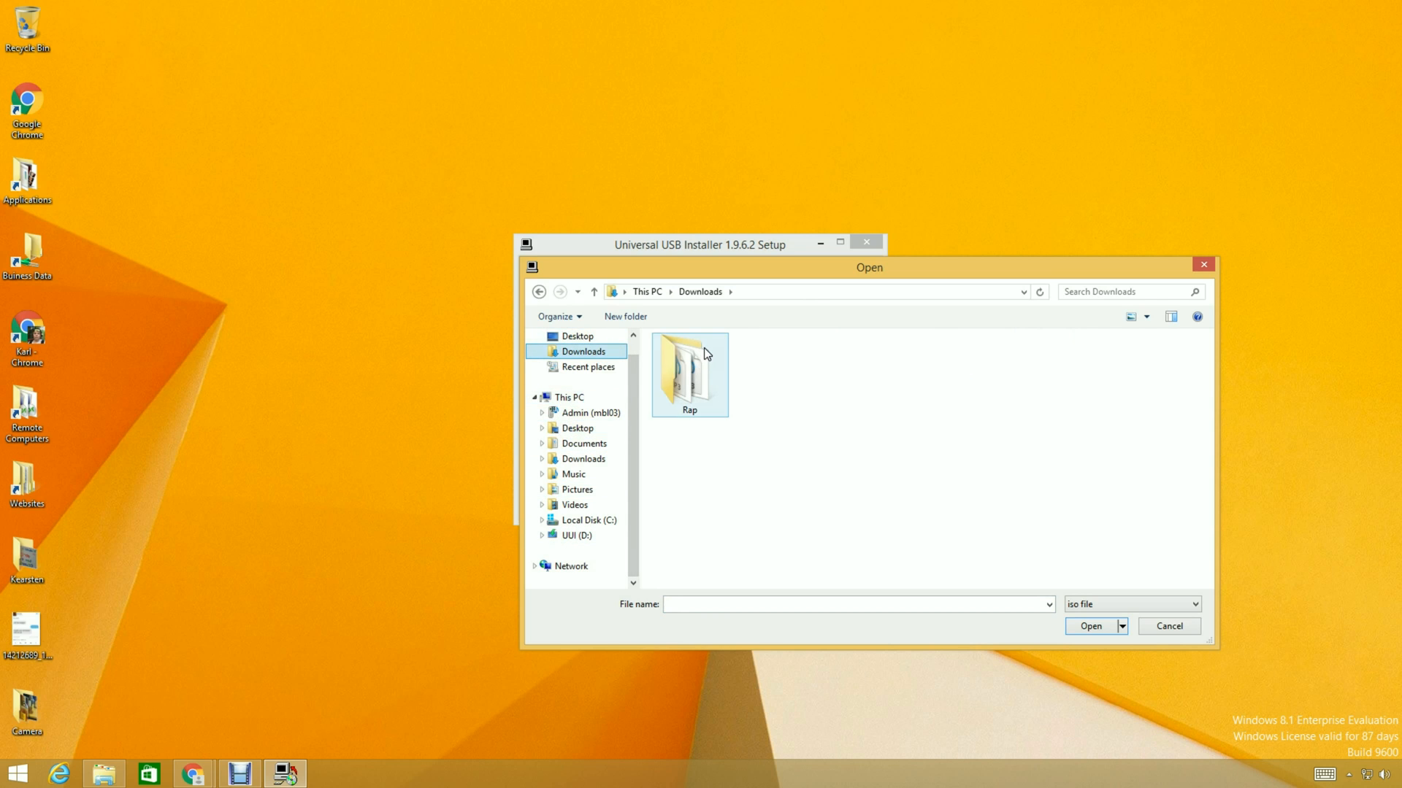
{"action": "left_click", "coordinate": [585, 398]}
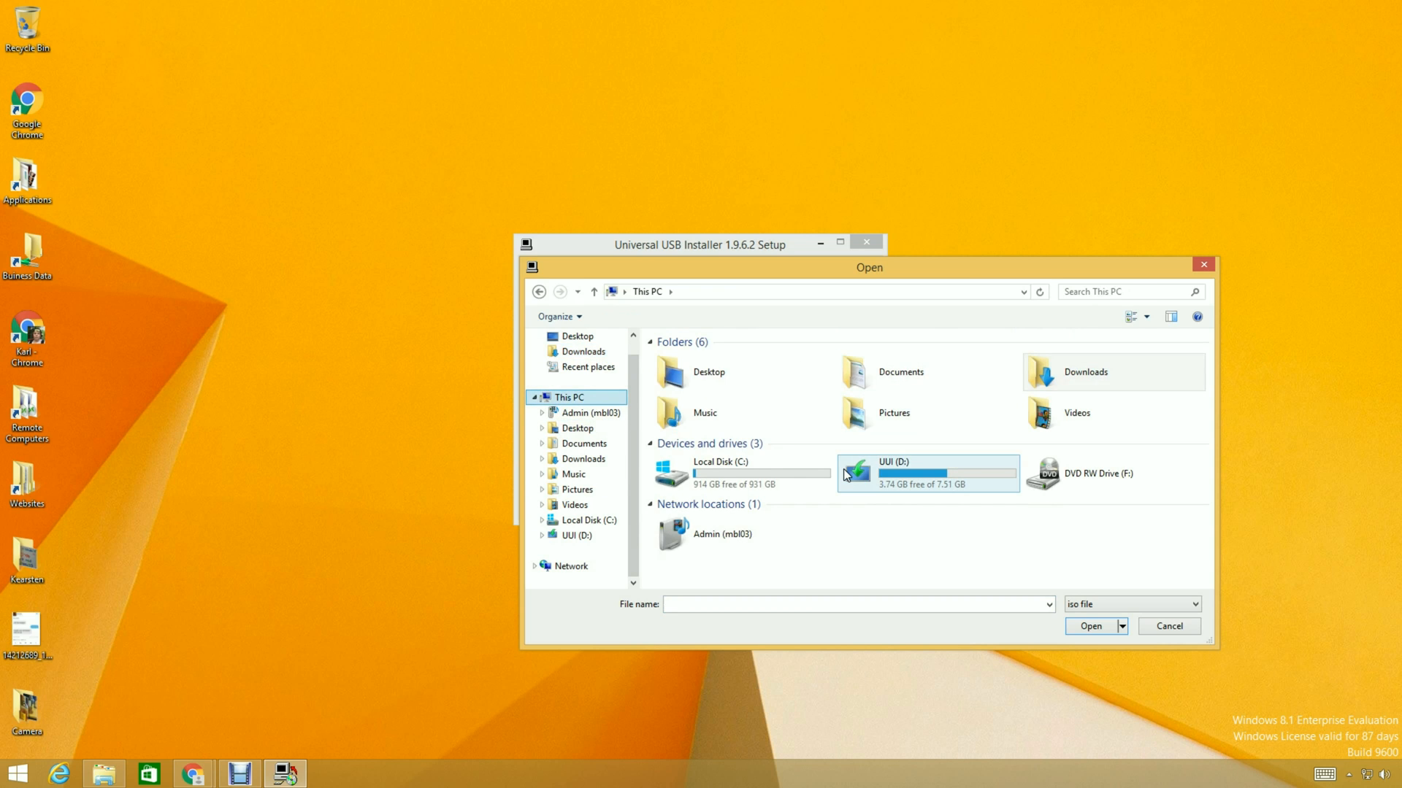
{"action": "left_click", "coordinate": [844, 473]}
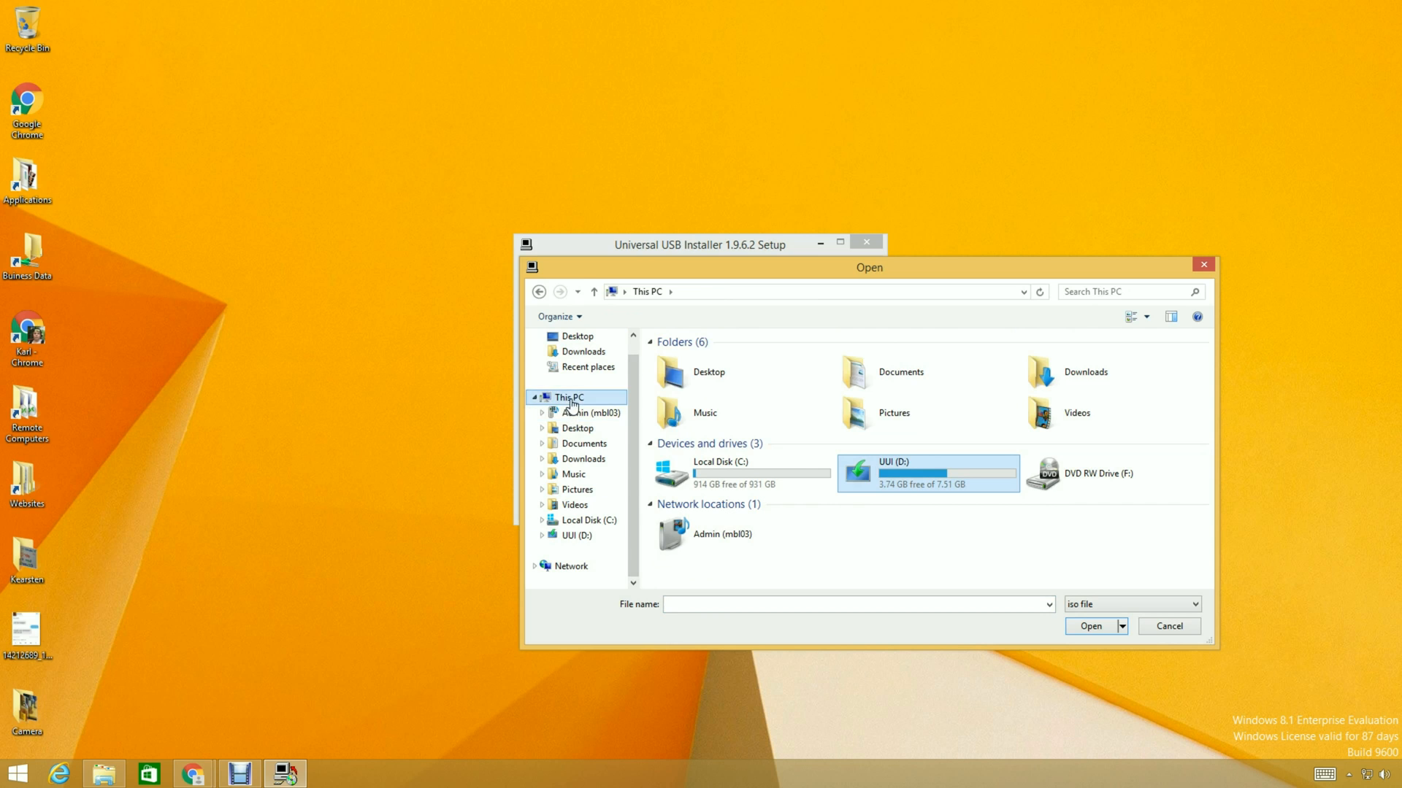
{"action": "left_click_drag", "start_coordinate": [715, 274], "coordinate": [576, 186]}
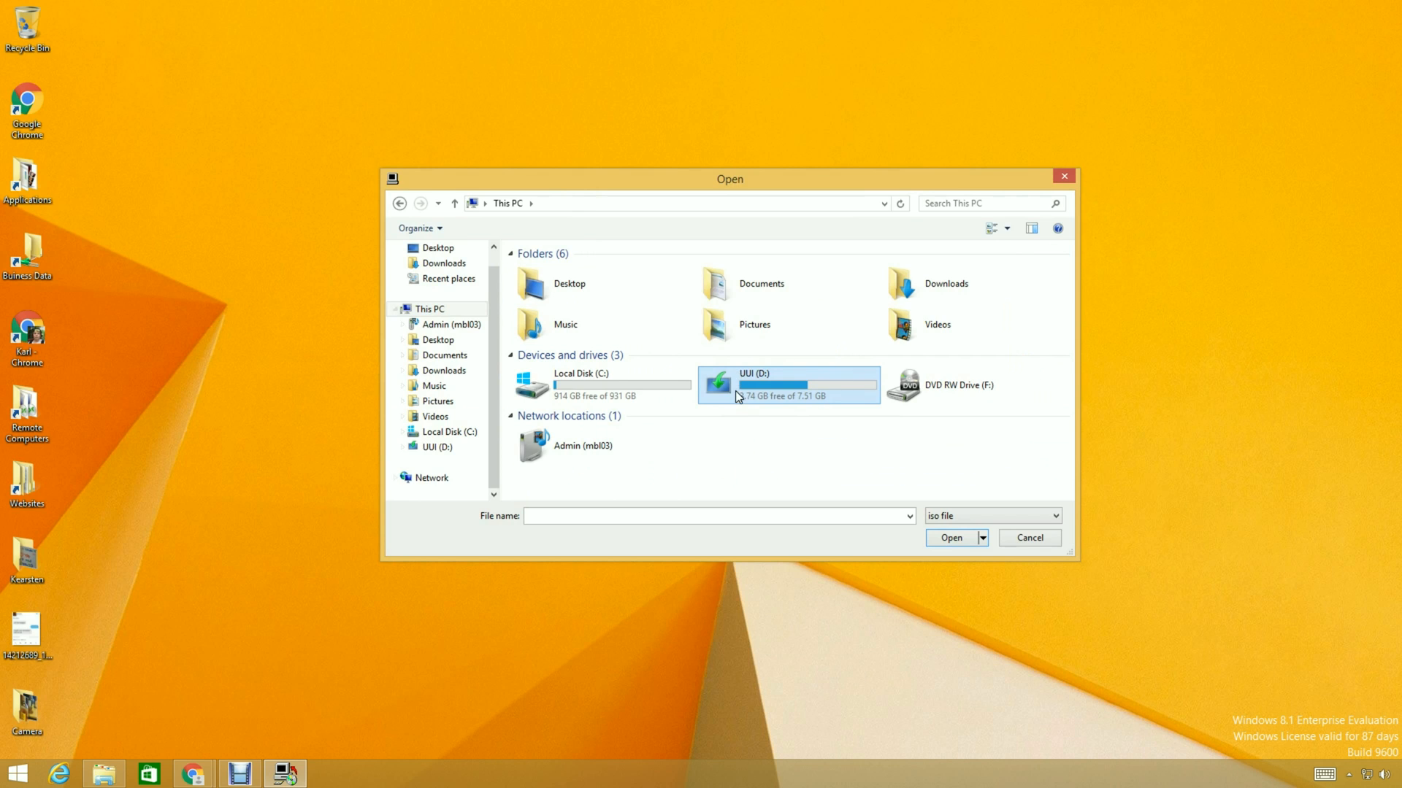
{"action": "left_click", "coordinate": [952, 538]}
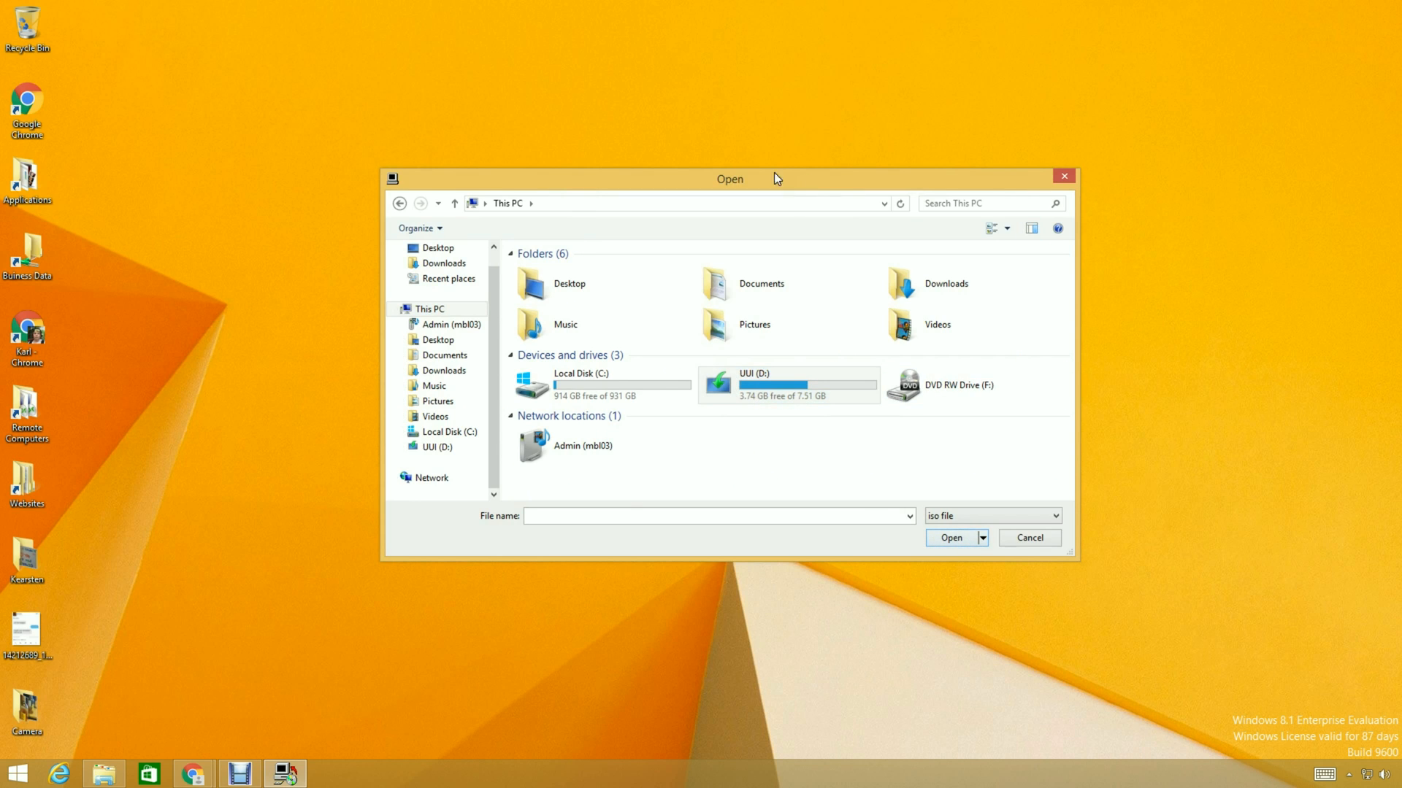
{"action": "left_click_drag", "start_coordinate": [769, 178], "coordinate": [779, 235]}
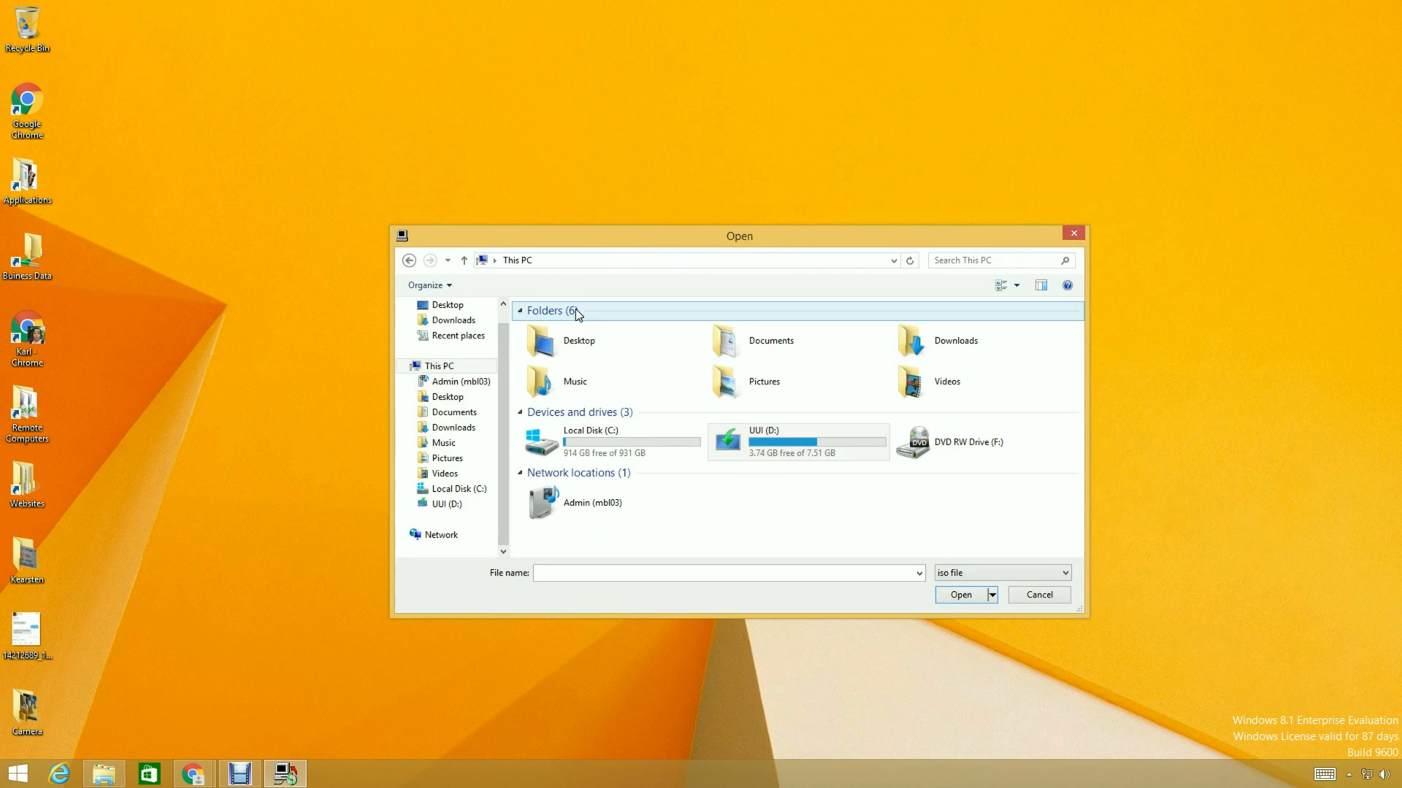
- Browse to the network server \\Srv01 in the ISO file selection dialog
{"action": "left_click", "coordinate": [586, 259]}
{"action": "type", "text": "\\Srv02"}
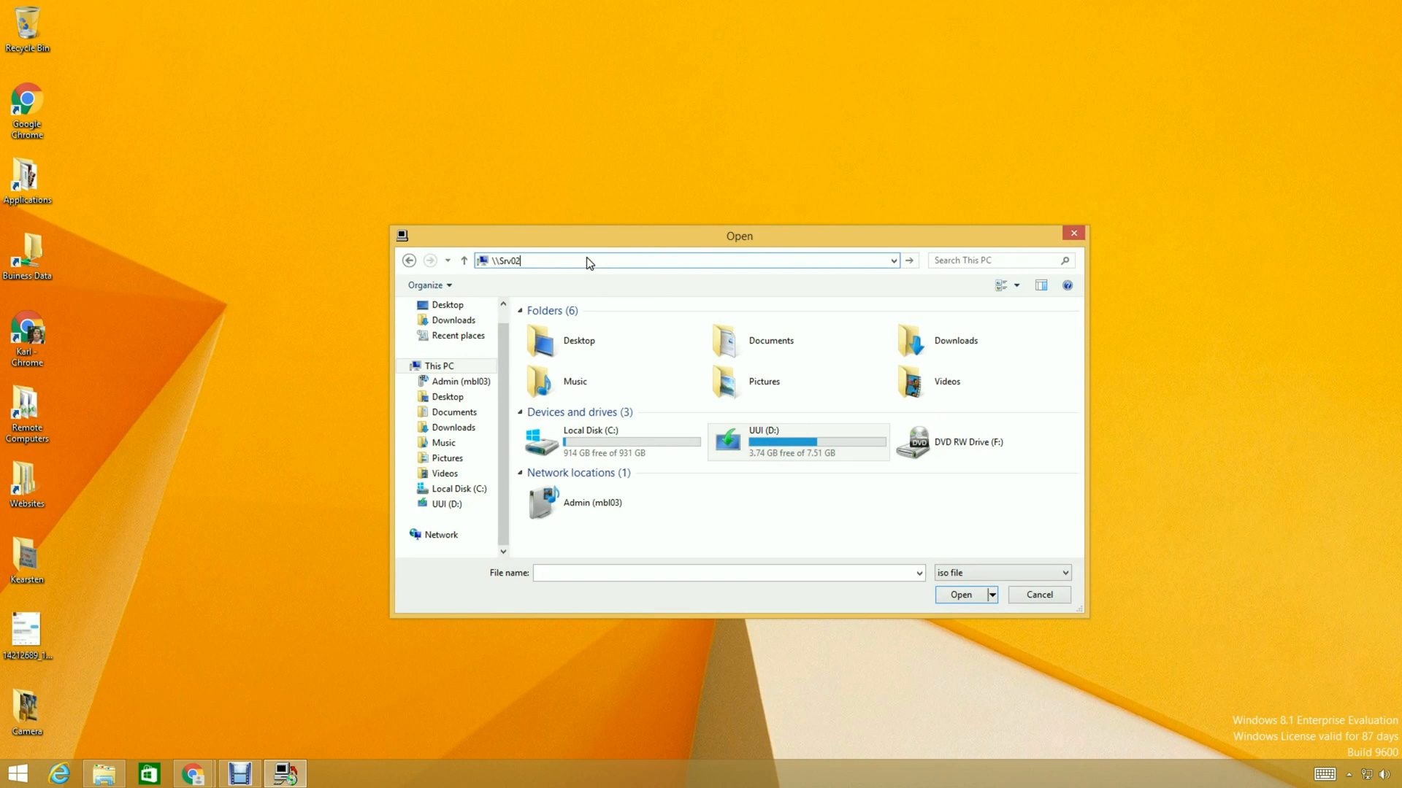
{"action": "key", "text": "BackSpace"}
{"action": "key", "text": "Return"}
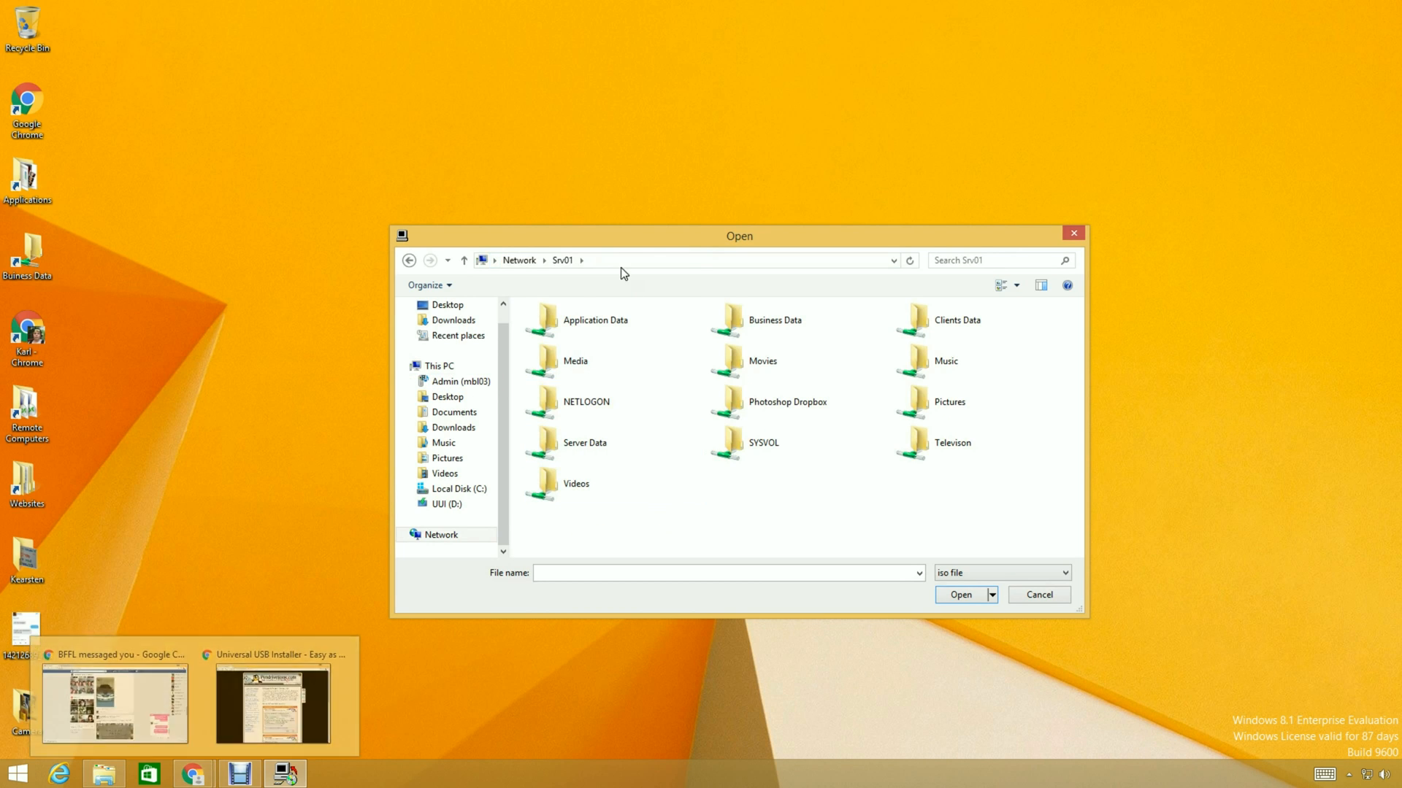
- Open the server's Server Data > Operating System > Windows Clients > x64 folder
{"action": "left_click", "coordinate": [759, 319]}
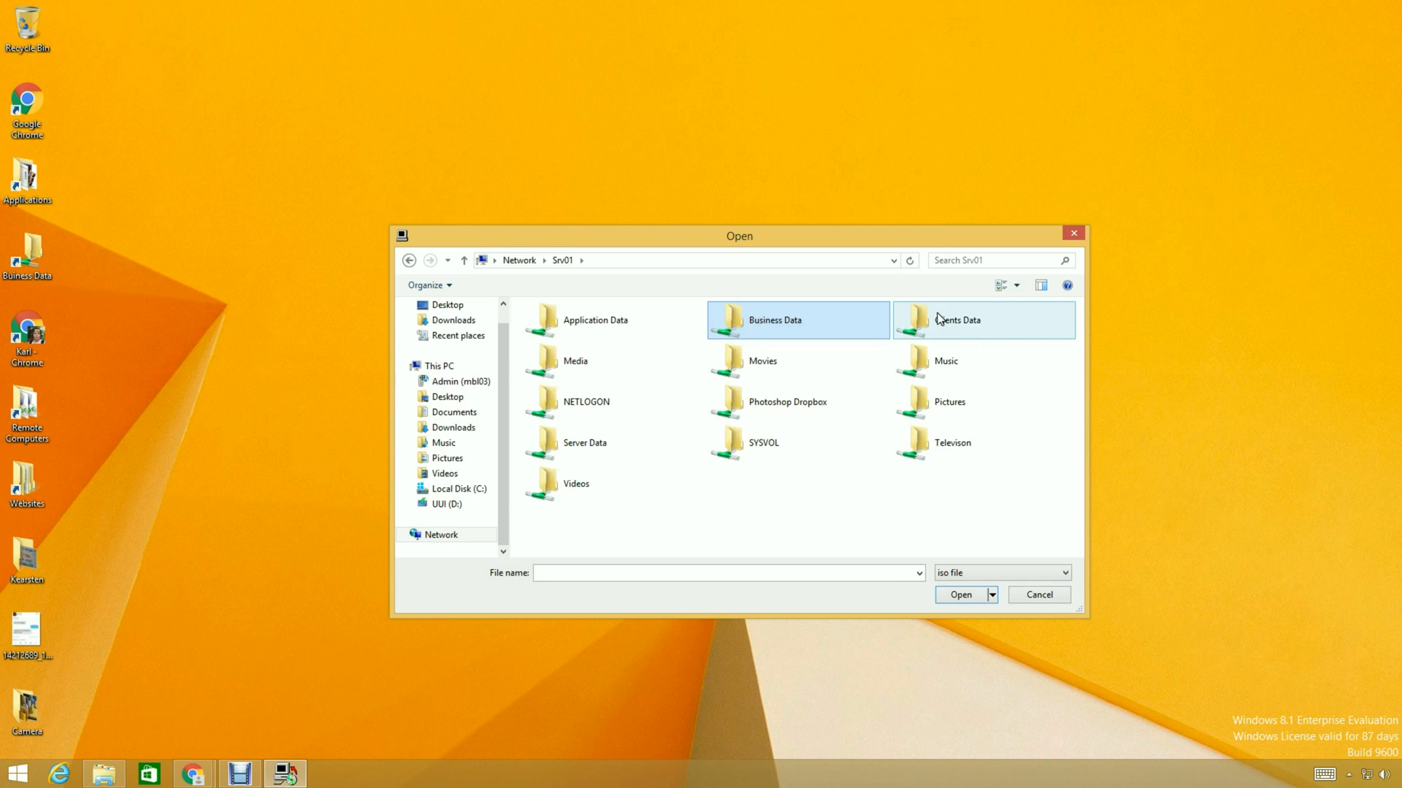
{"action": "left_click", "coordinate": [933, 454]}
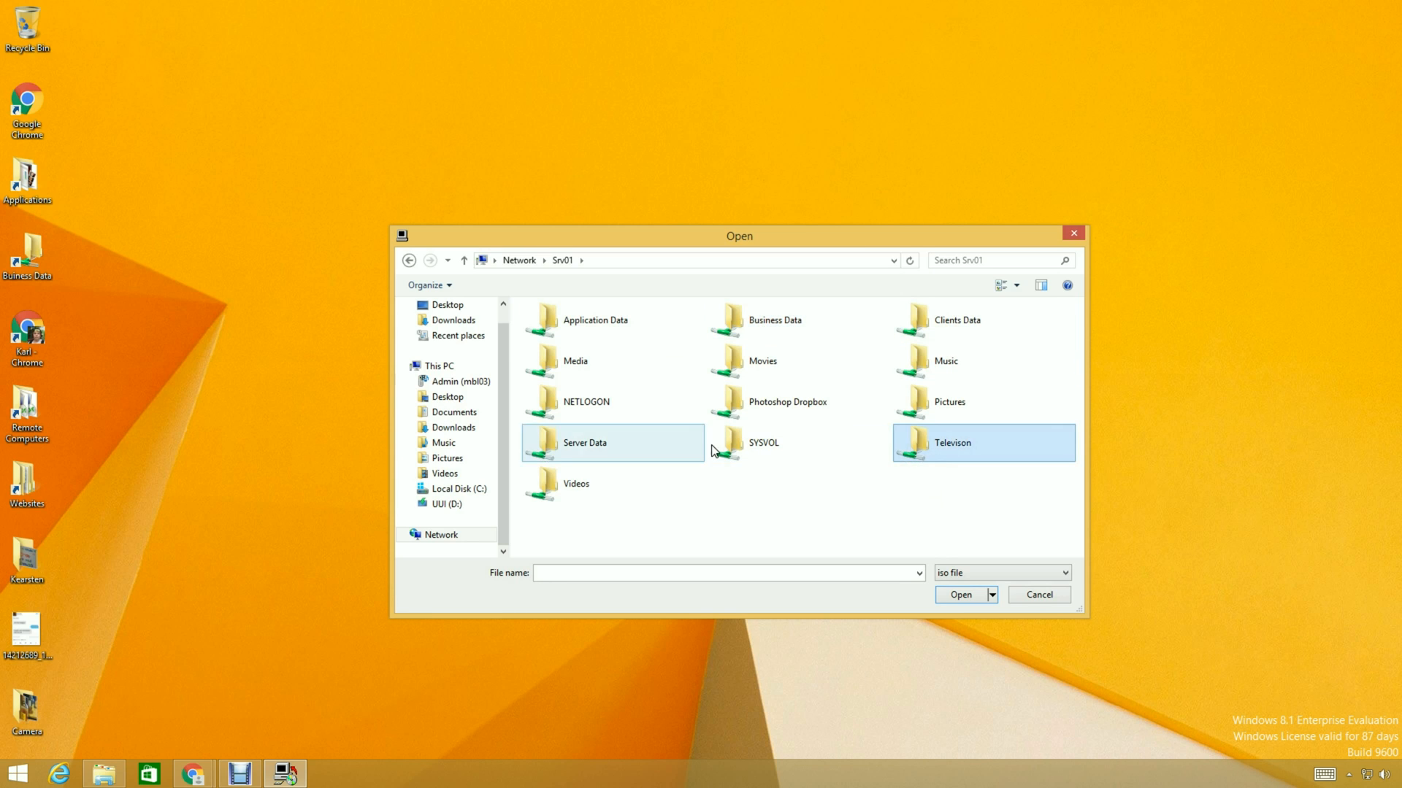
{"action": "left_click", "coordinate": [566, 479]}
{"action": "double_click", "coordinate": [571, 457]}
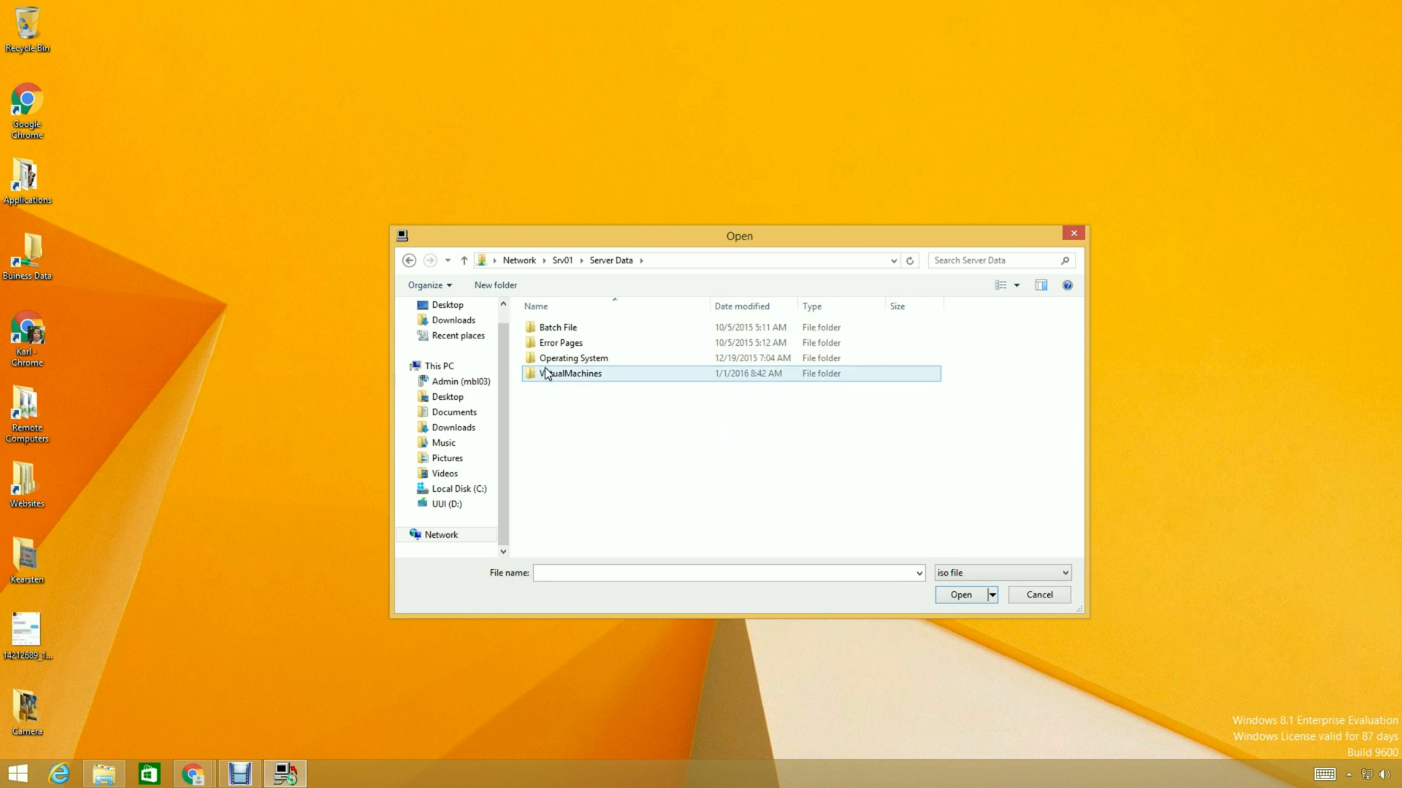
{"action": "double_click", "coordinate": [553, 360]}
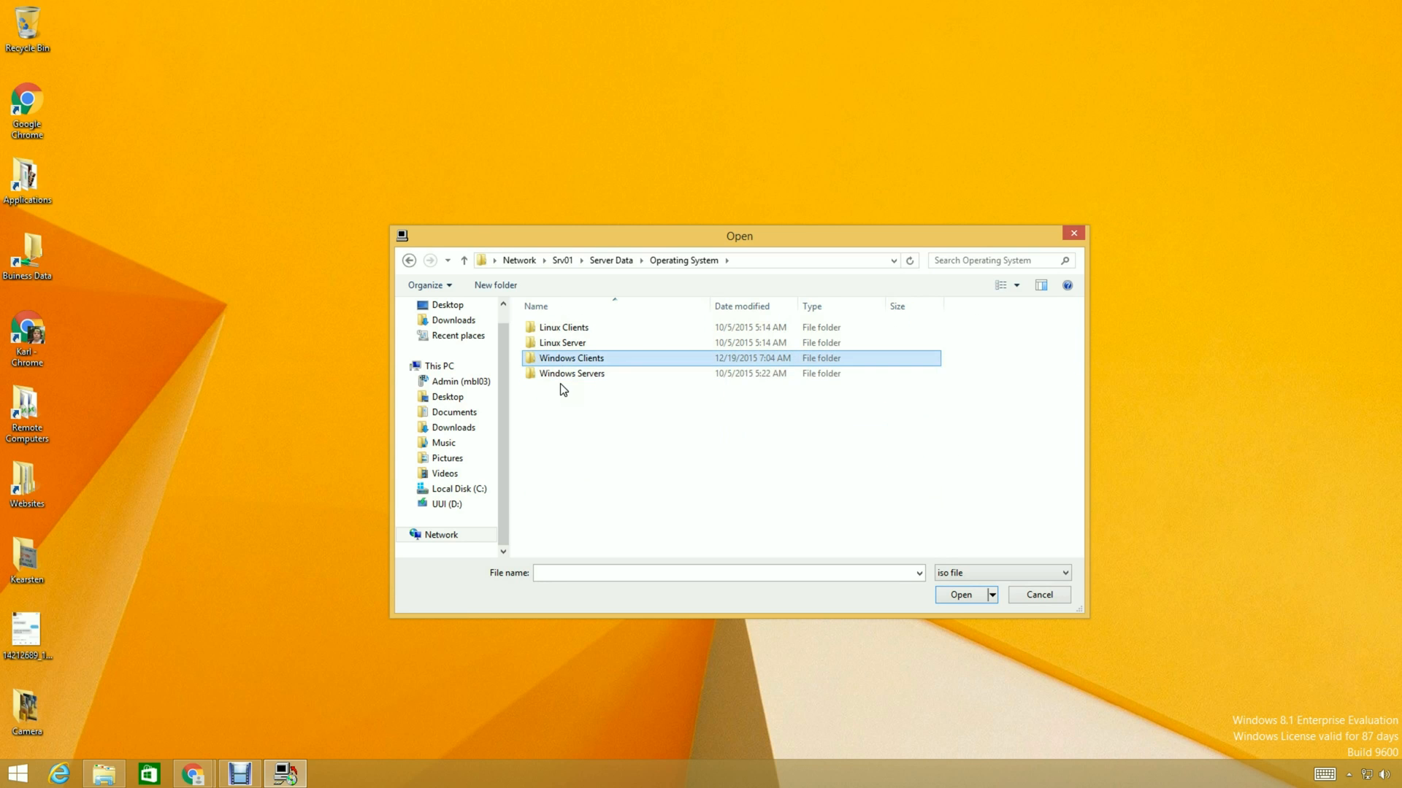
{"action": "double_click", "coordinate": [560, 359]}
{"action": "left_click", "coordinate": [564, 342]}
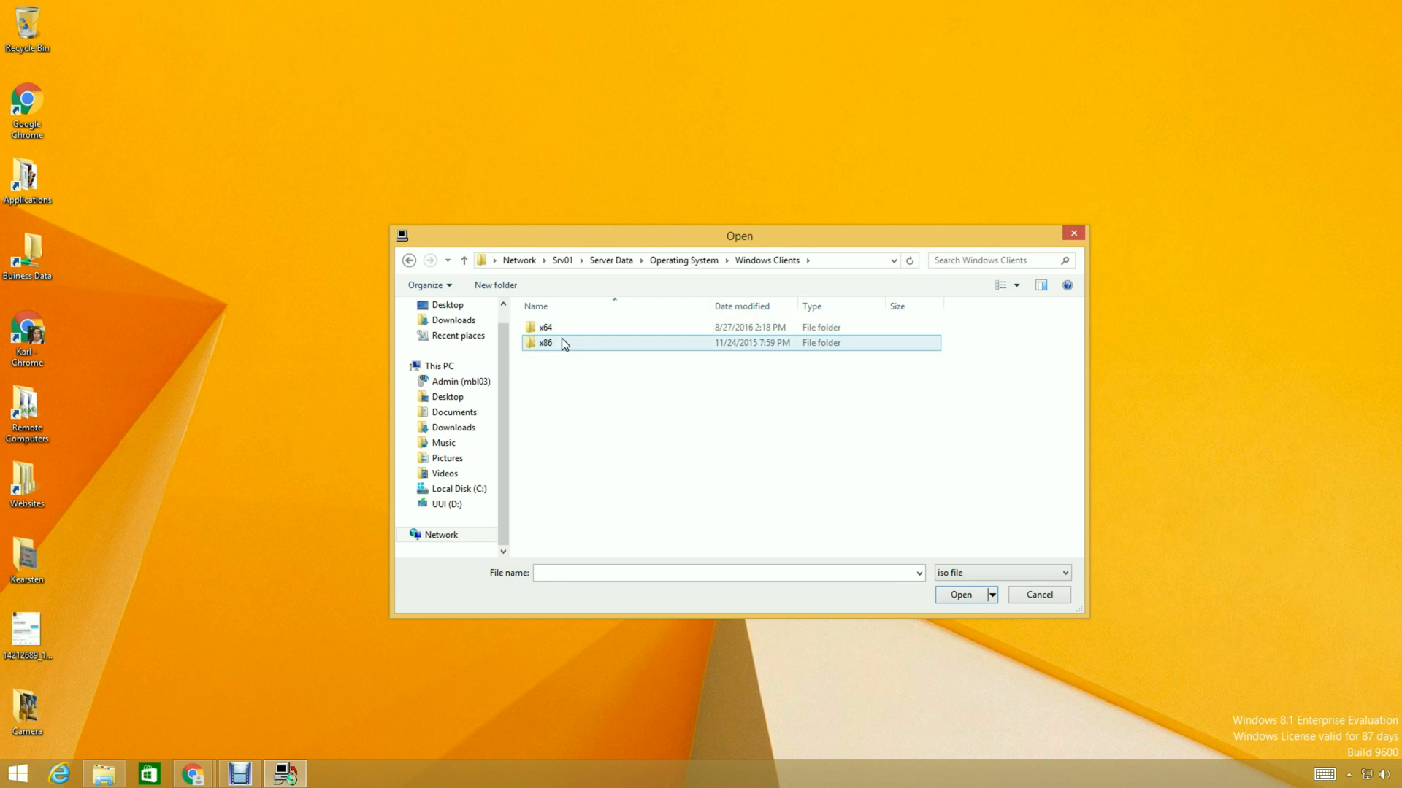
{"action": "double_click", "coordinate": [562, 326]}
- Load the Windows 7 x64 disc image as the installer's source ISO
{"action": "left_click", "coordinate": [582, 328]}
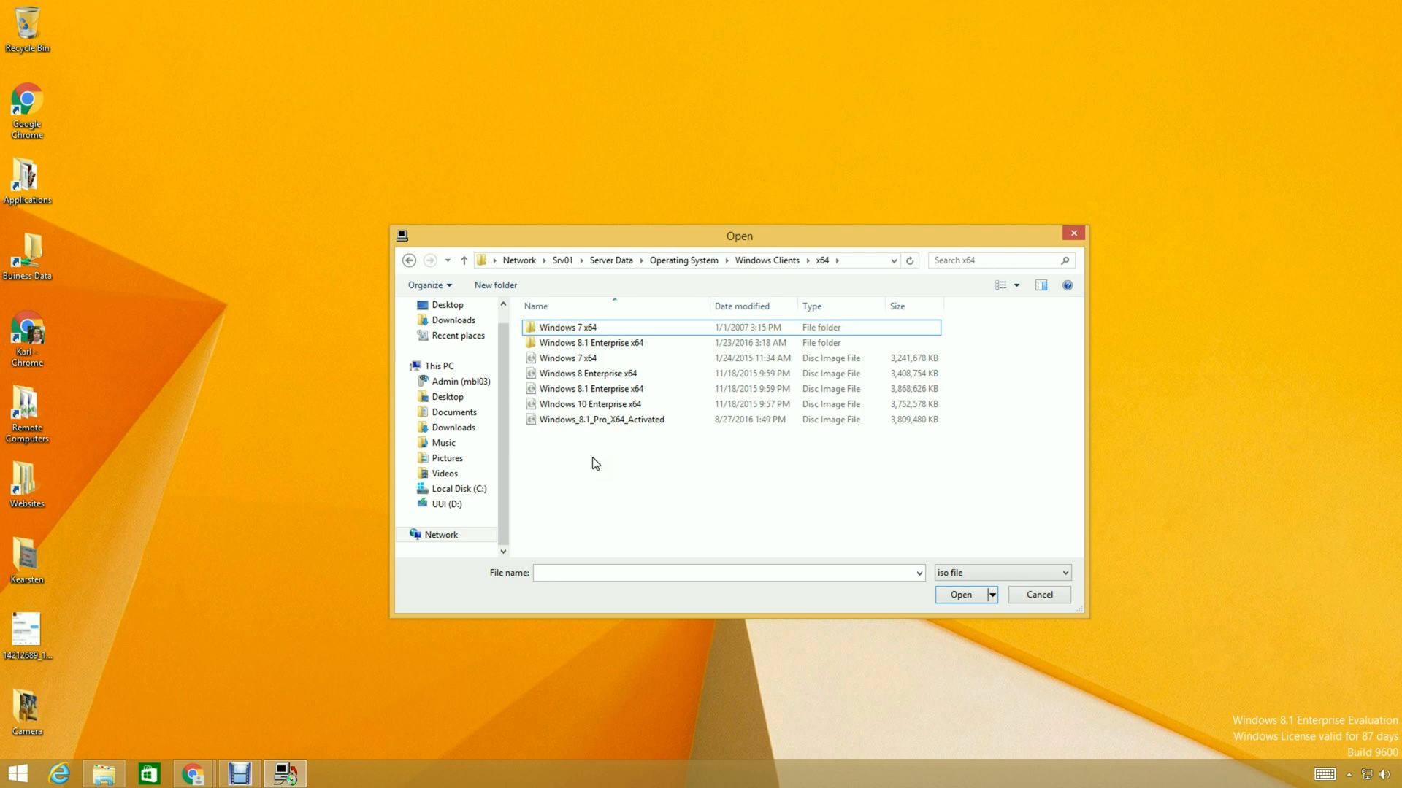
{"action": "left_click", "coordinate": [574, 359]}
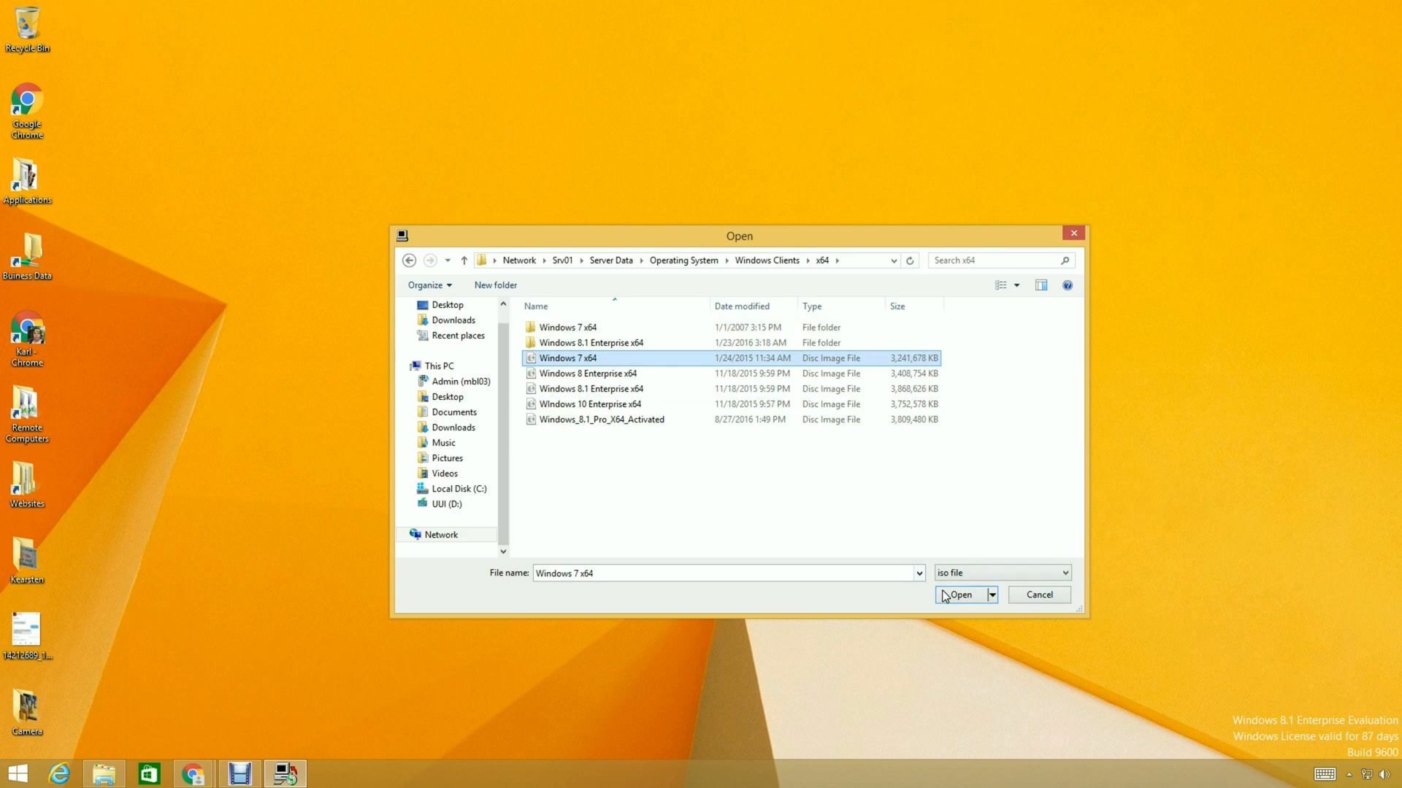
{"action": "left_click", "coordinate": [970, 593]}
- Choose D:\ UUI 7GB as the USB flash drive and enable formatting it as Fat32
{"action": "left_click", "coordinate": [593, 405]}
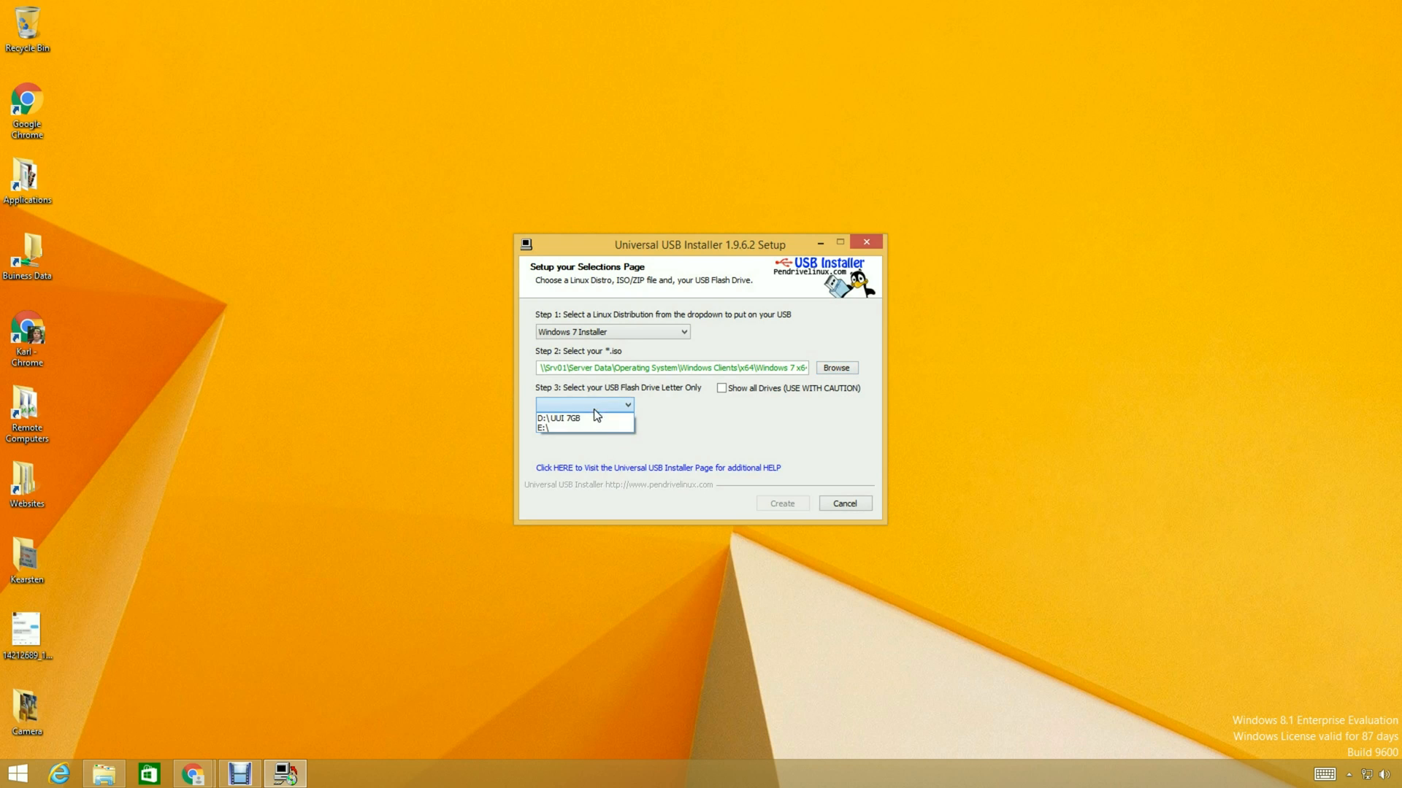
{"action": "left_click", "coordinate": [590, 418]}
{"action": "left_click", "coordinate": [673, 403]}
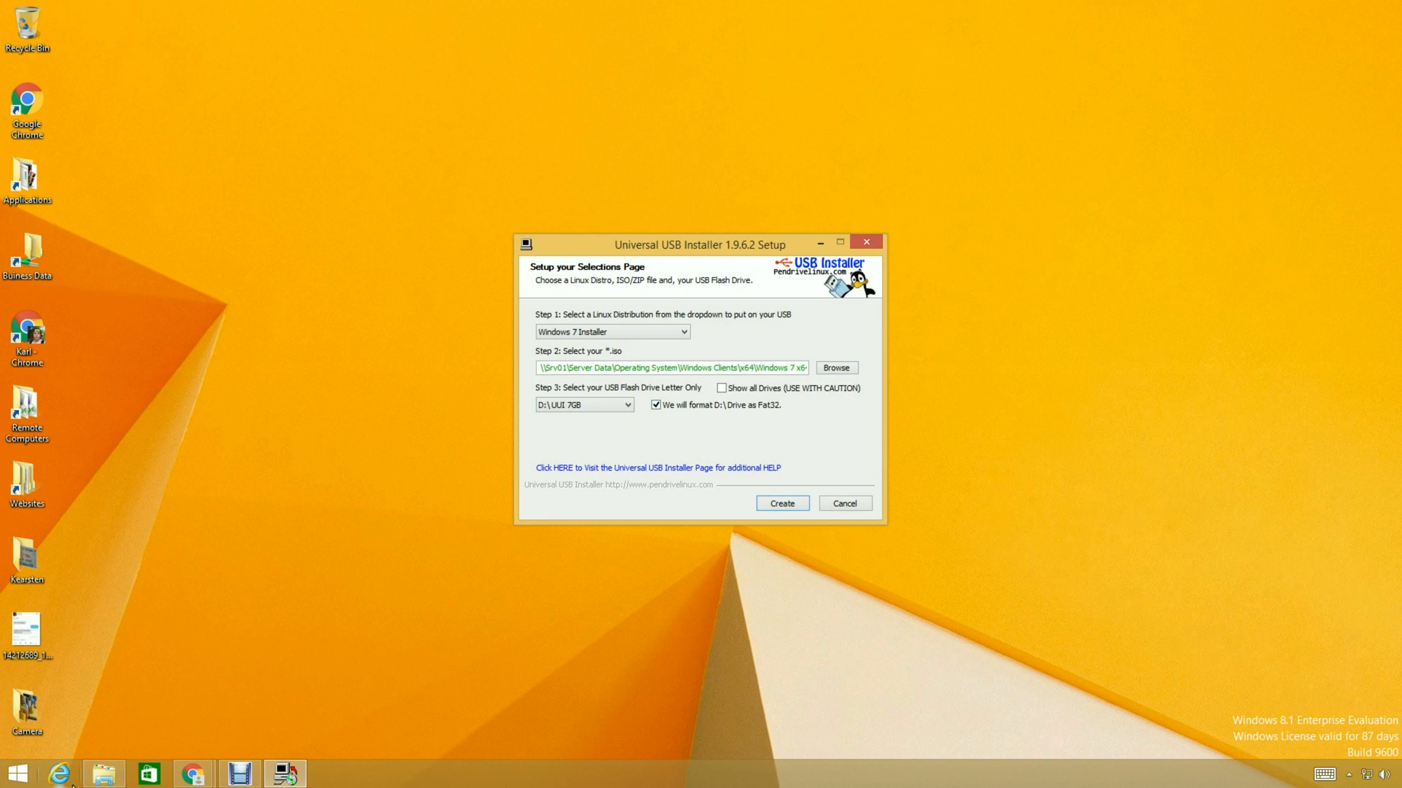
- Copy the BACKUP folder from the UUI (D:) drive to the desktop in a new File Explorer window, and close that window
{"action": "right_click", "coordinate": [103, 774]}
{"action": "left_click", "coordinate": [66, 701]}
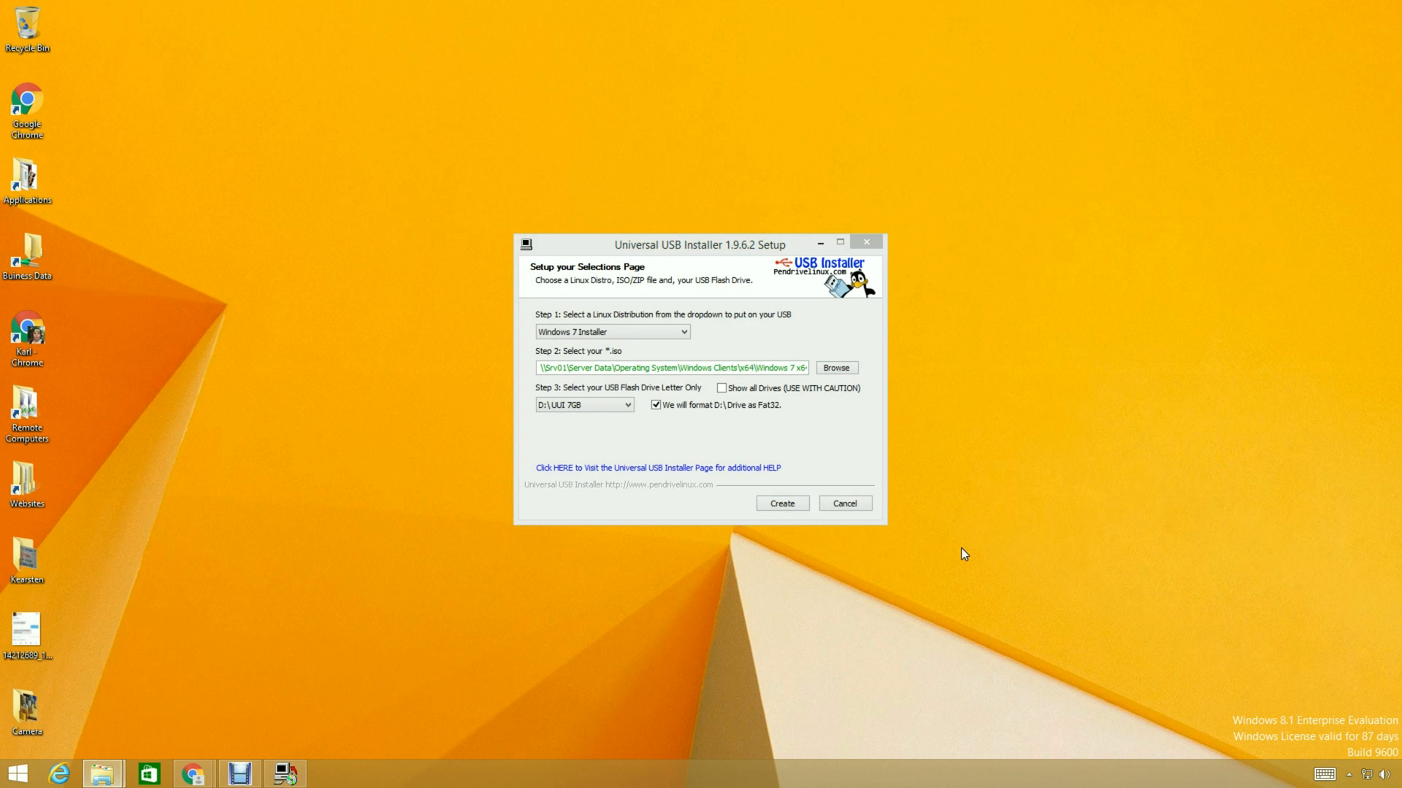
{"action": "left_click", "coordinate": [492, 256]}
{"action": "double_click", "coordinate": [414, 251]}
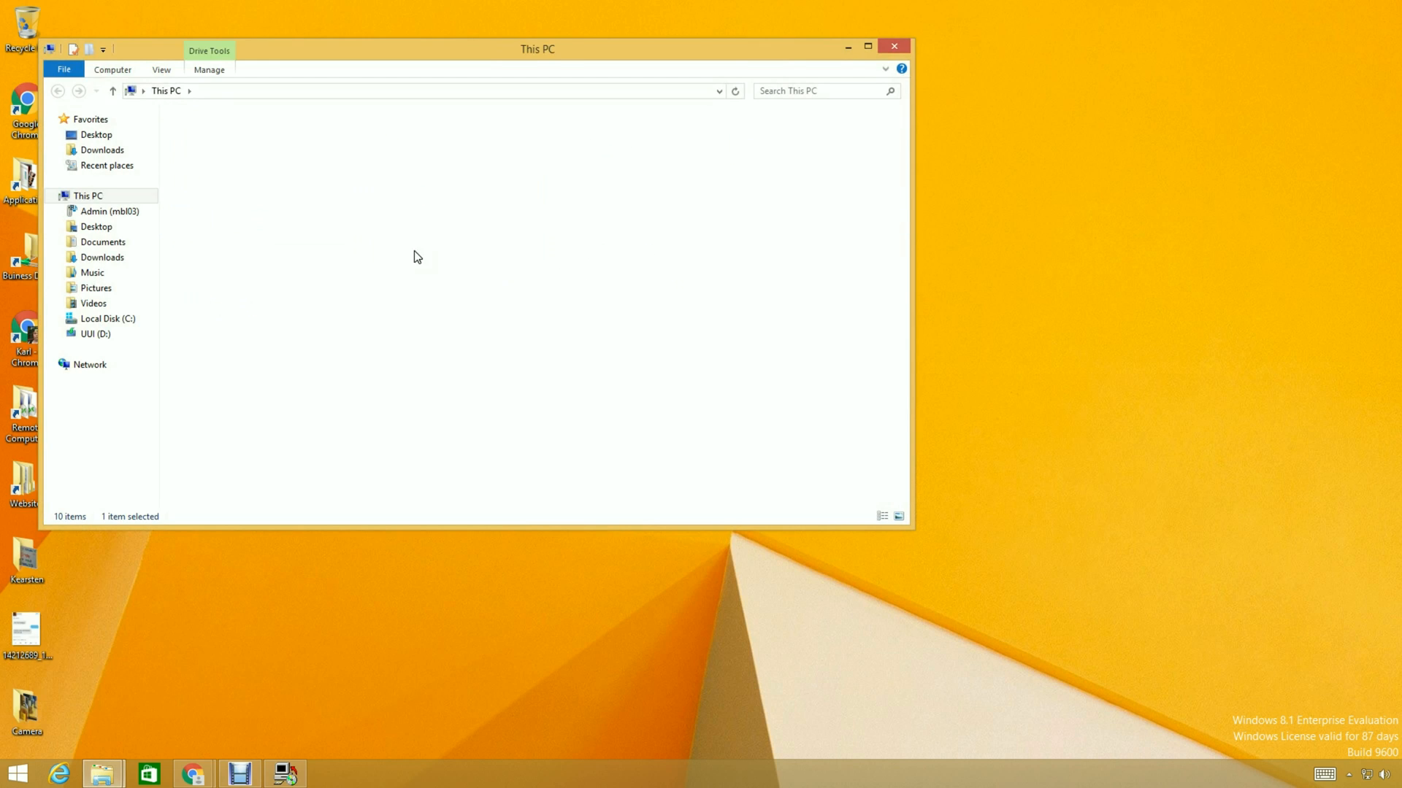
{"action": "left_click", "coordinate": [251, 133]}
{"action": "left_click_drag", "start_coordinate": [243, 135], "coordinate": [1133, 208]}
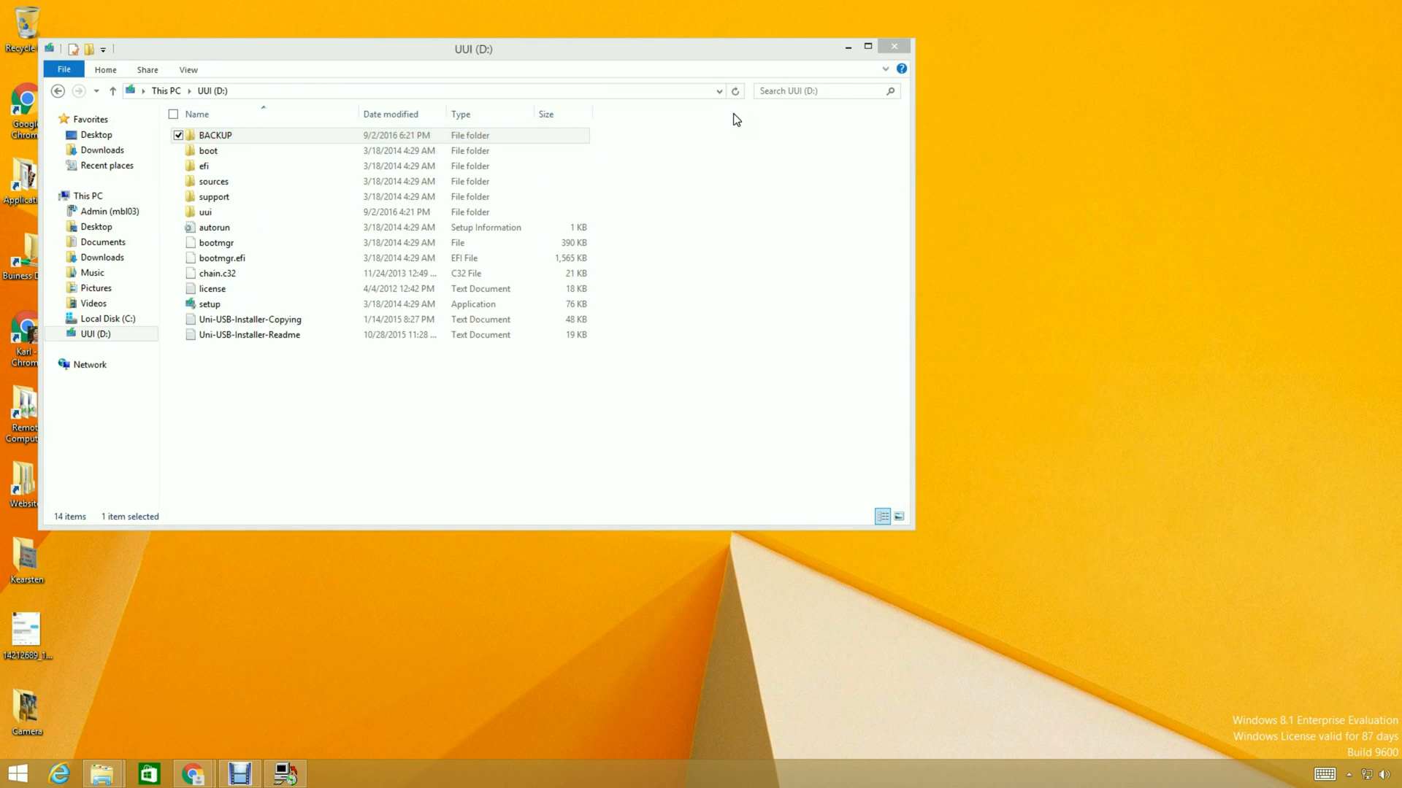
{"action": "left_click", "coordinate": [897, 48]}
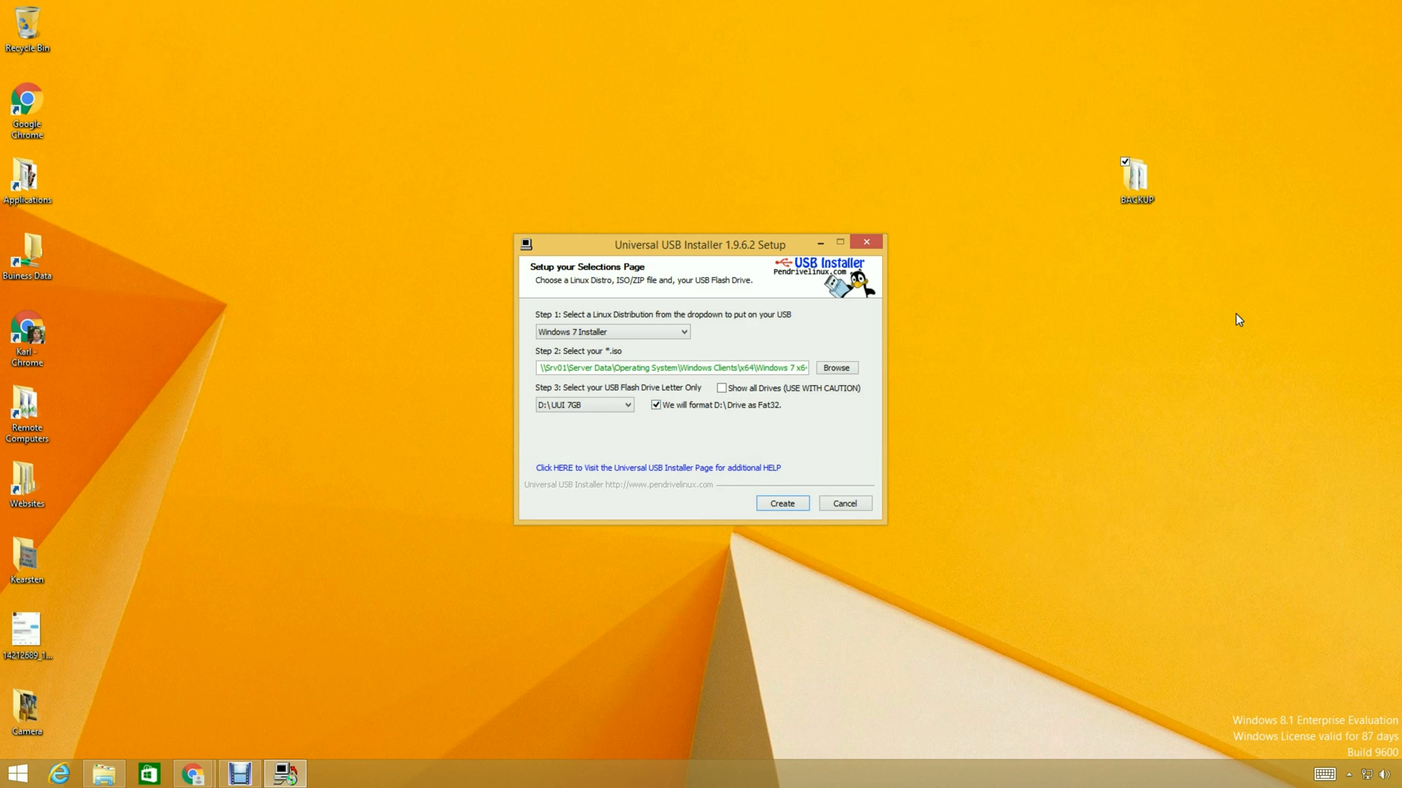
- Create the Windows 7 installer on drive D:, agreeing to the format and overwrite actions, and close the installer once it completes
{"action": "left_click", "coordinate": [776, 505]}
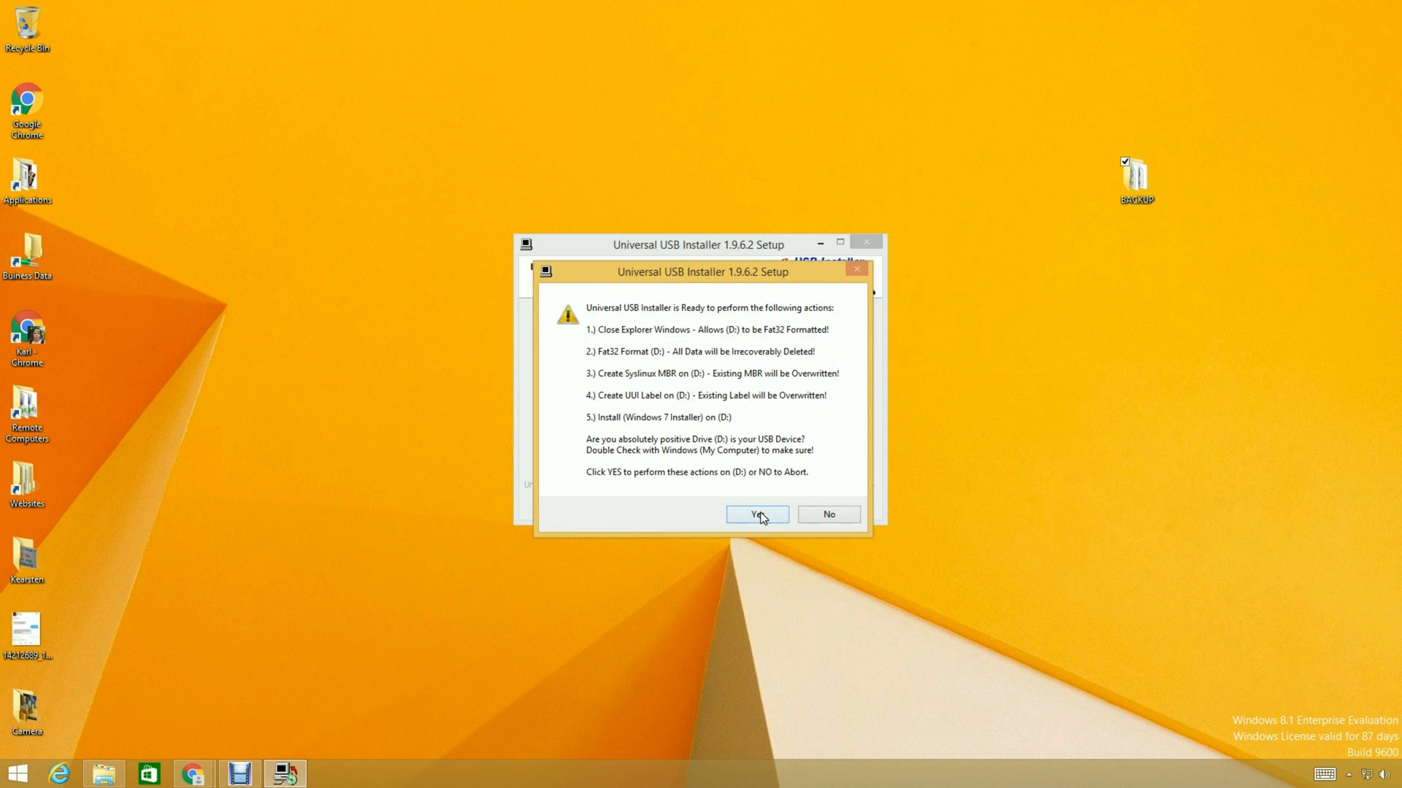
{"action": "left_click", "coordinate": [759, 512]}
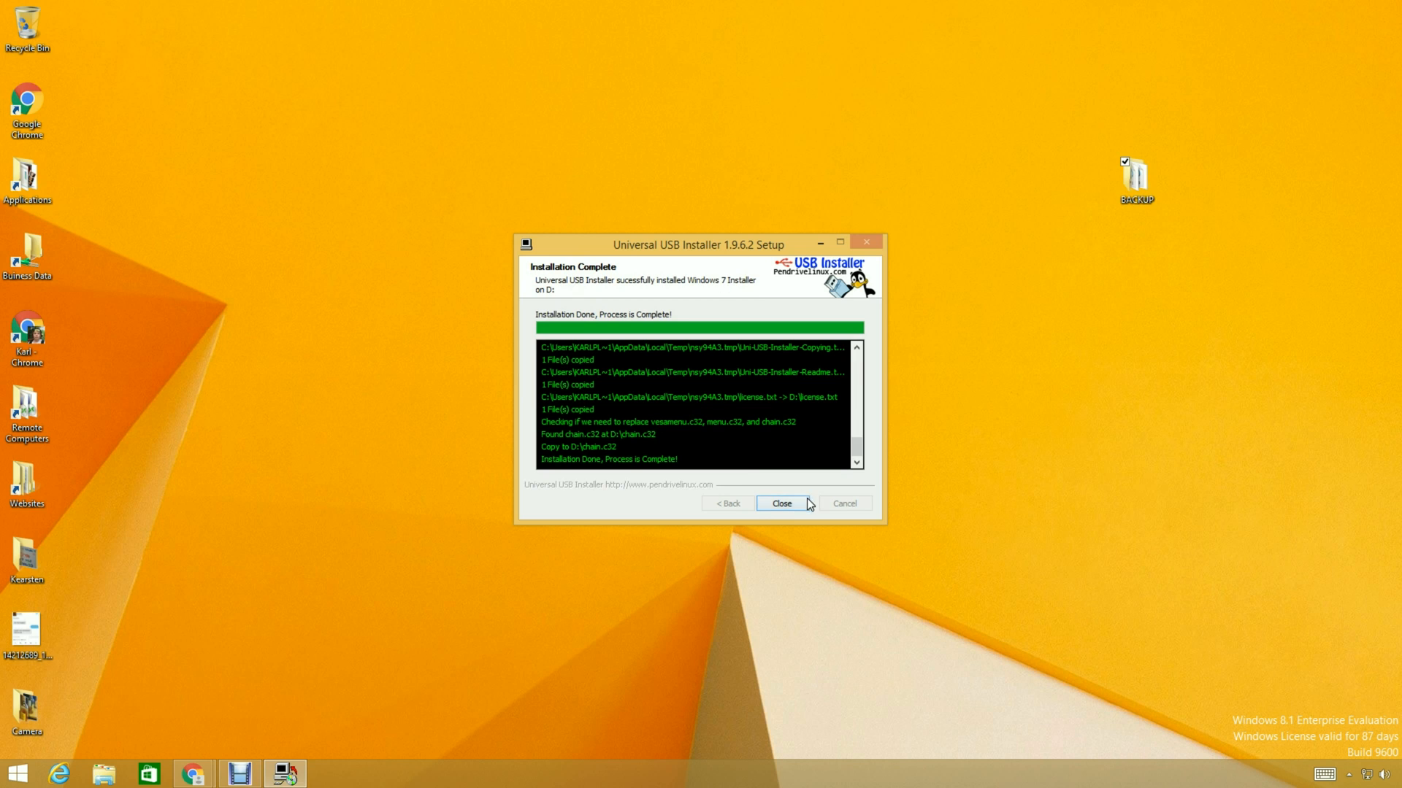
{"action": "left_click", "coordinate": [784, 503]}
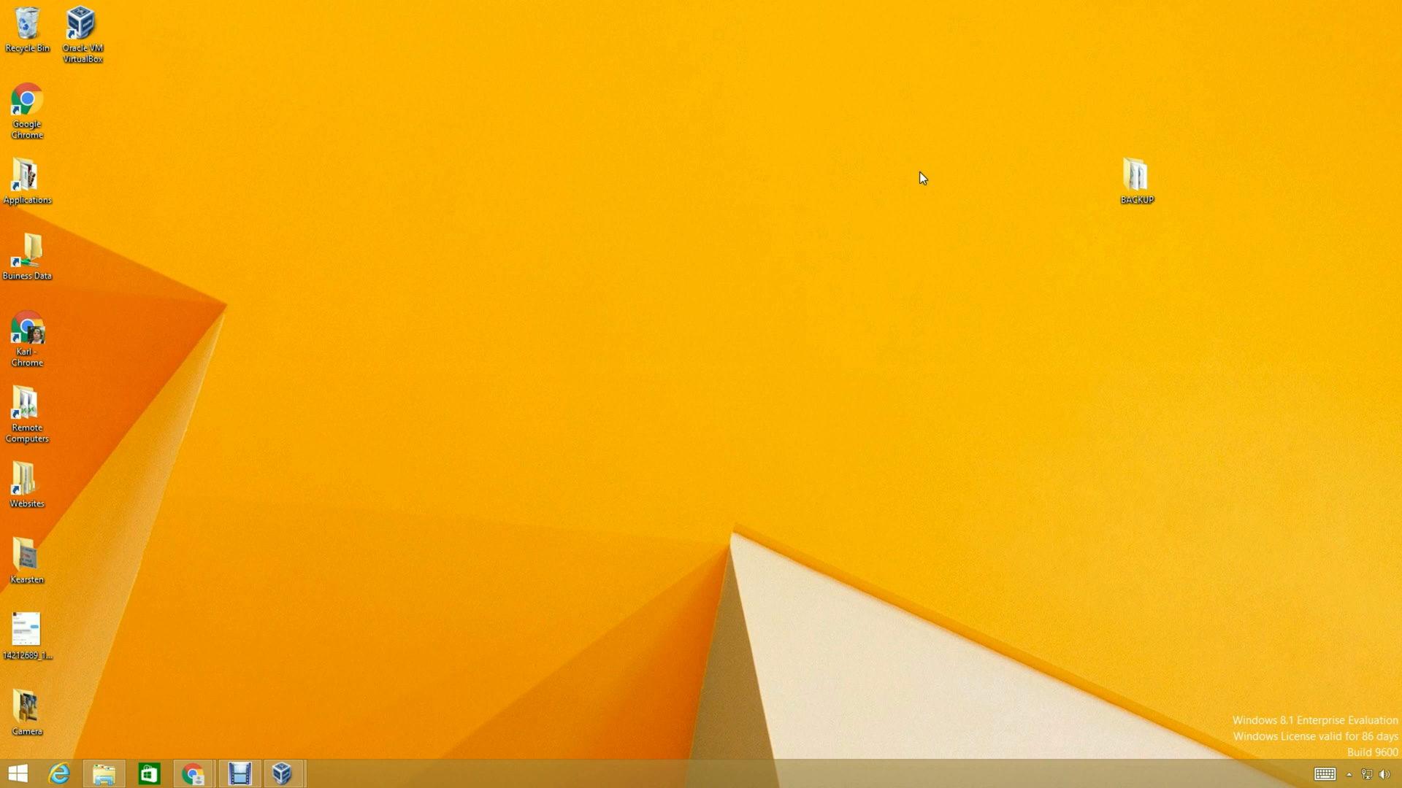
{"action": "left_click", "coordinate": [239, 774]}
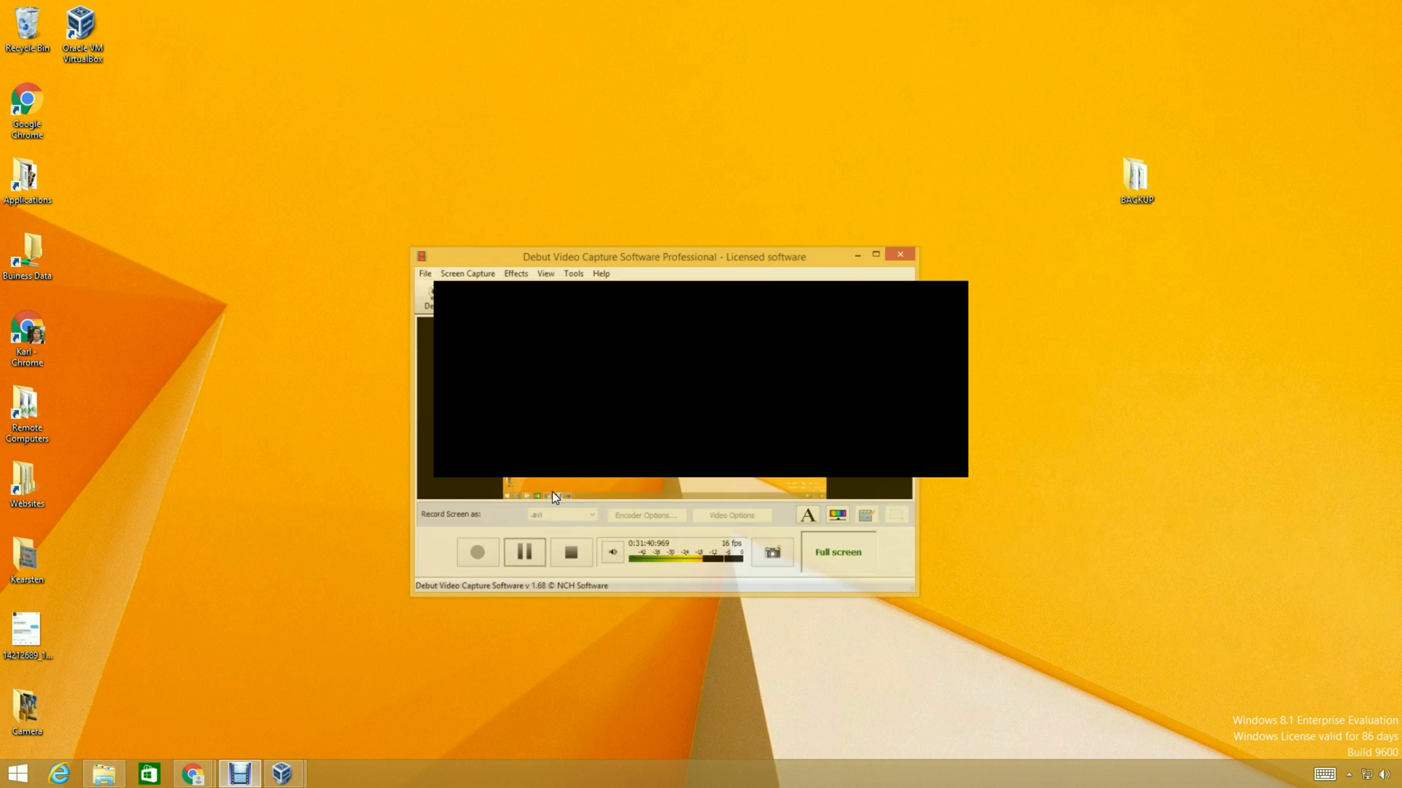